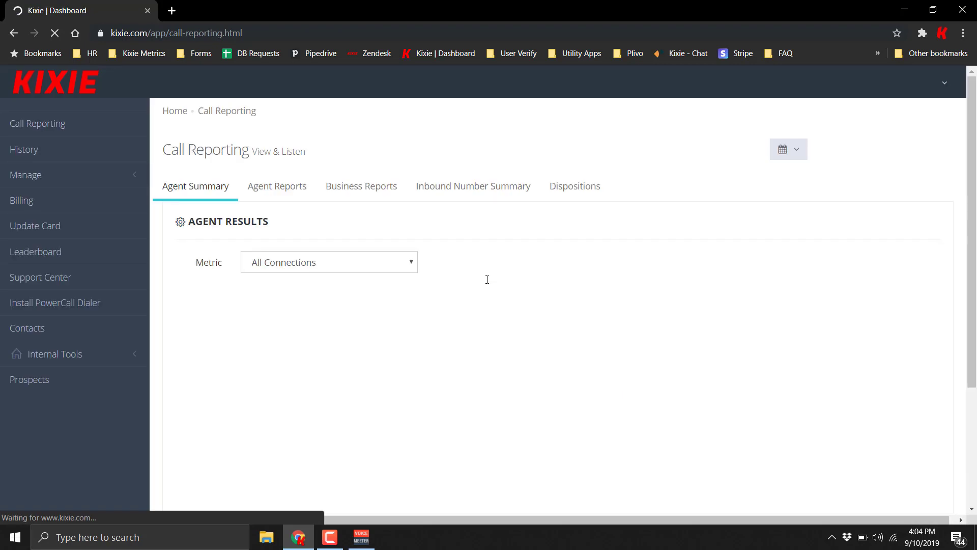
Step: Install the Kixie PowerCall Dialer extension from the Chrome Web Store, confirming Add extension
click(49, 301)
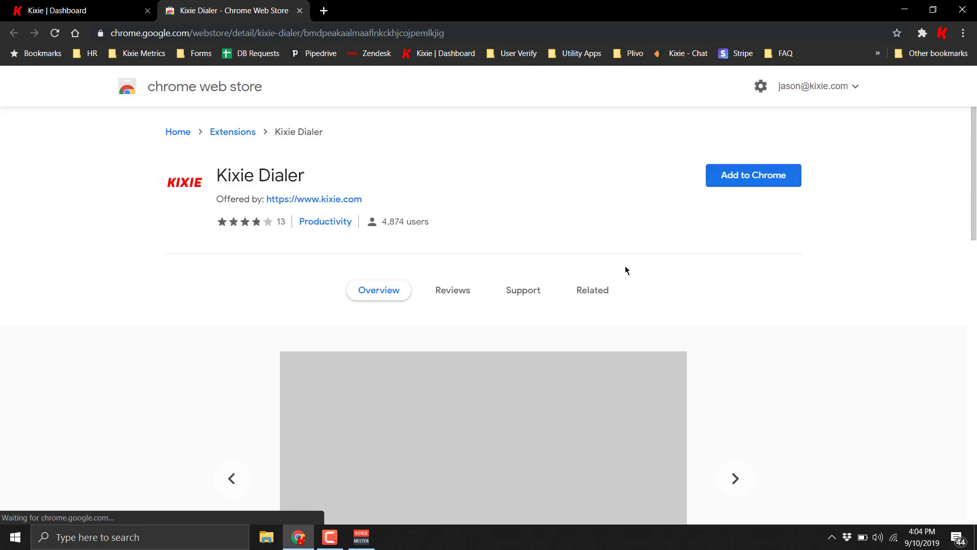
click(756, 178)
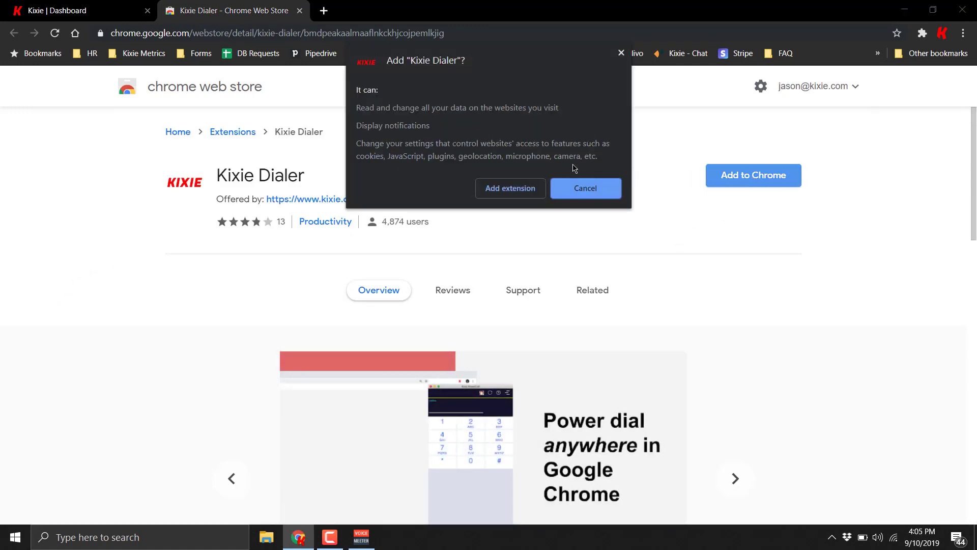
click(513, 190)
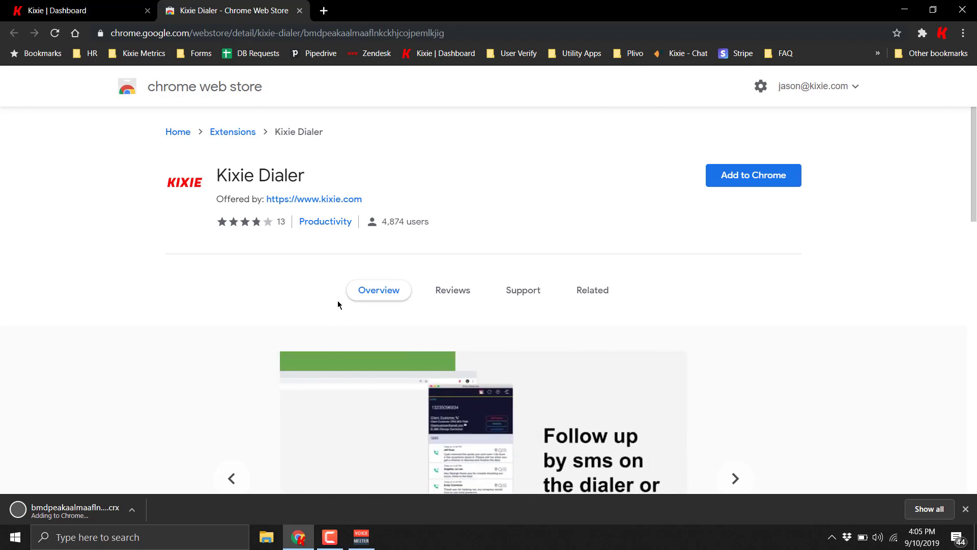
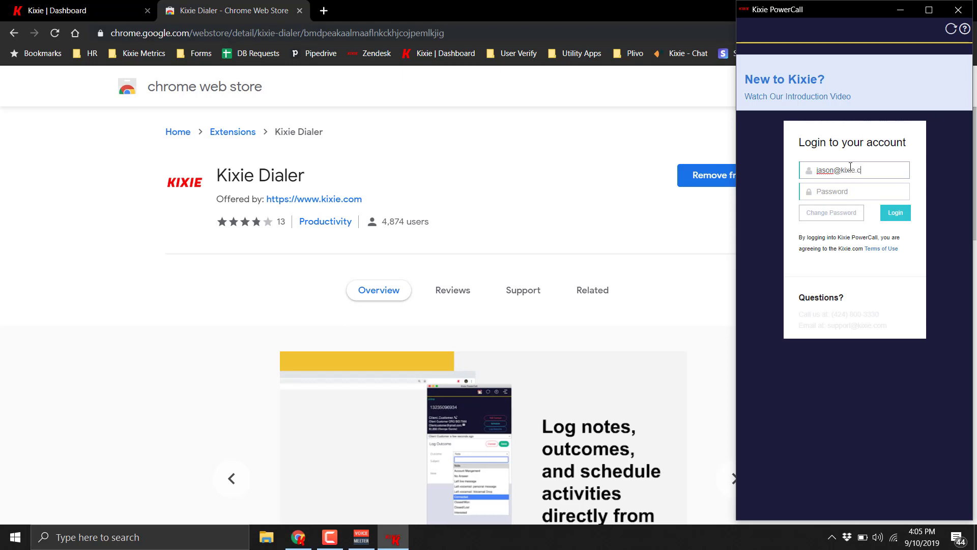
Step: Log in to the PowerCall dialer with the account e-mail and password
key(Tab)
text(******)
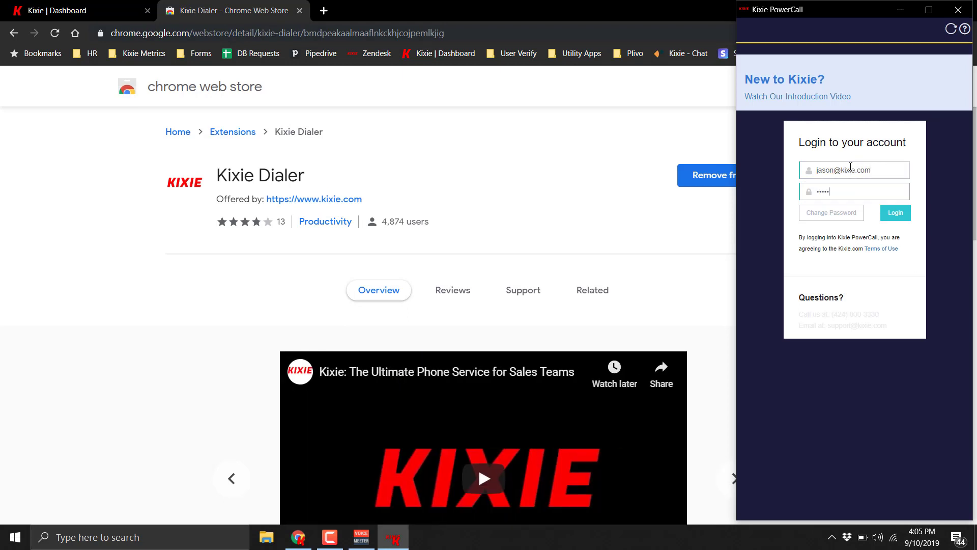
key(Return)
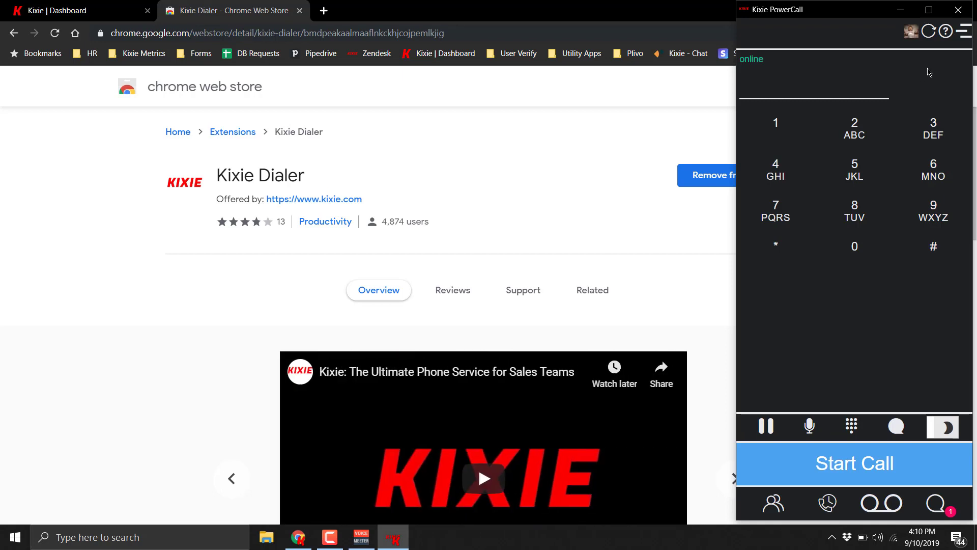
Step: Add HubSpot as the dialer's CRM and authorize it with the KixieHubspot Dev Account
click(965, 34)
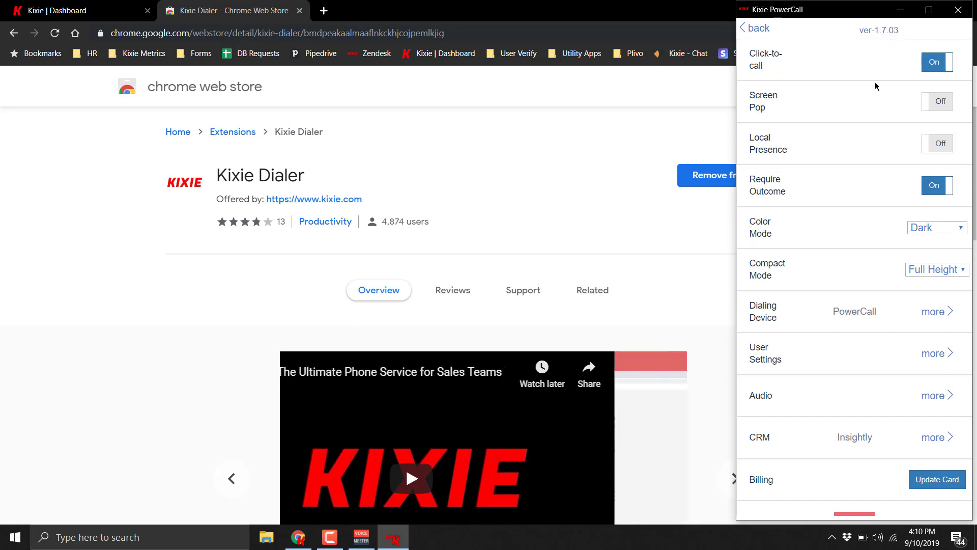
click(938, 439)
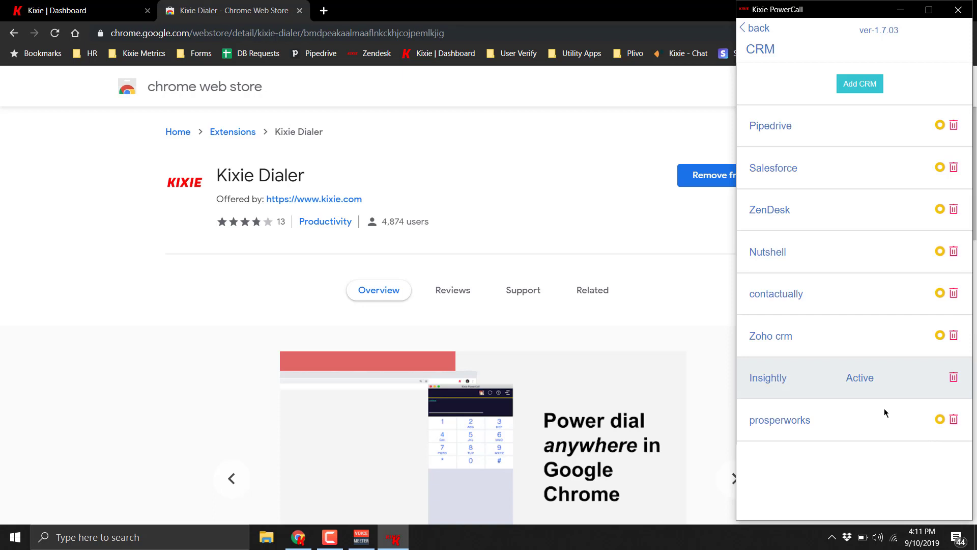
click(860, 83)
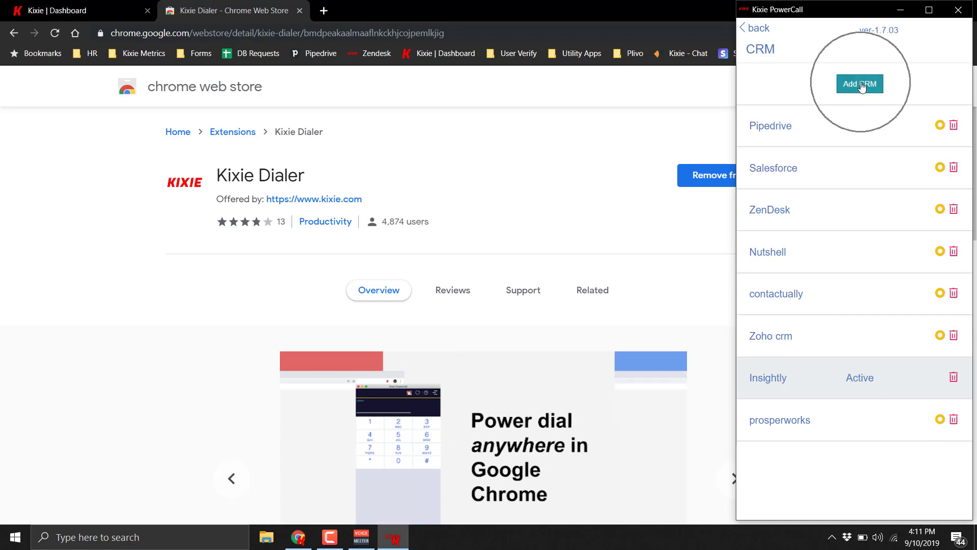
click(820, 129)
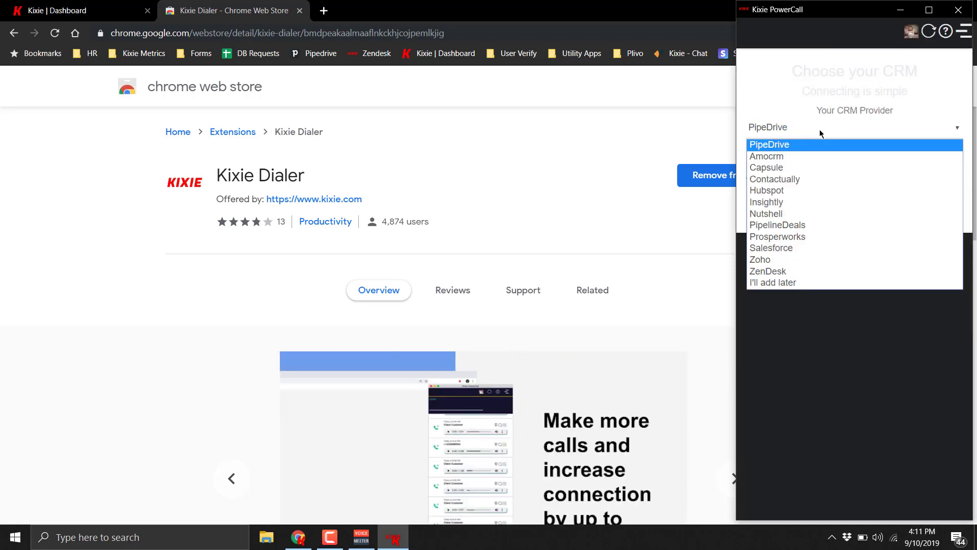
click(777, 190)
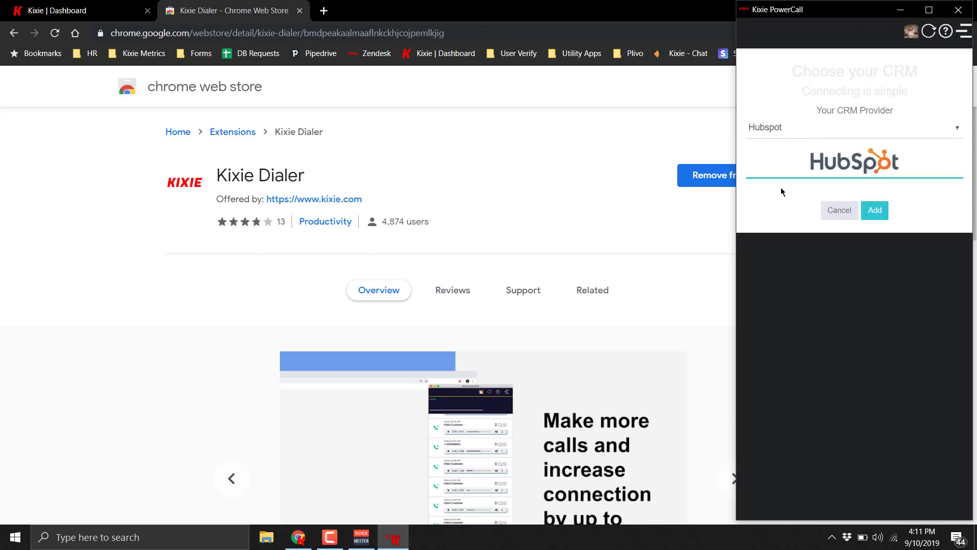
click(880, 210)
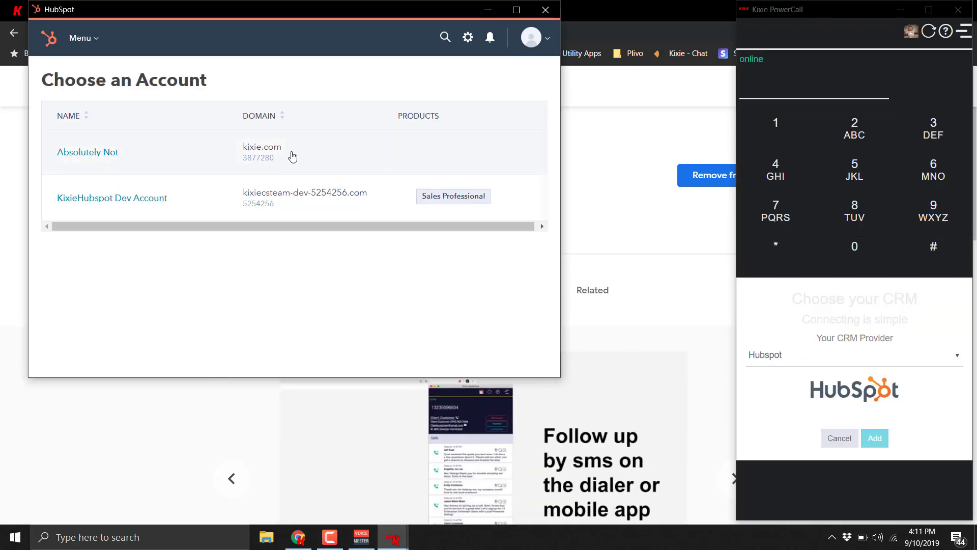
click(118, 198)
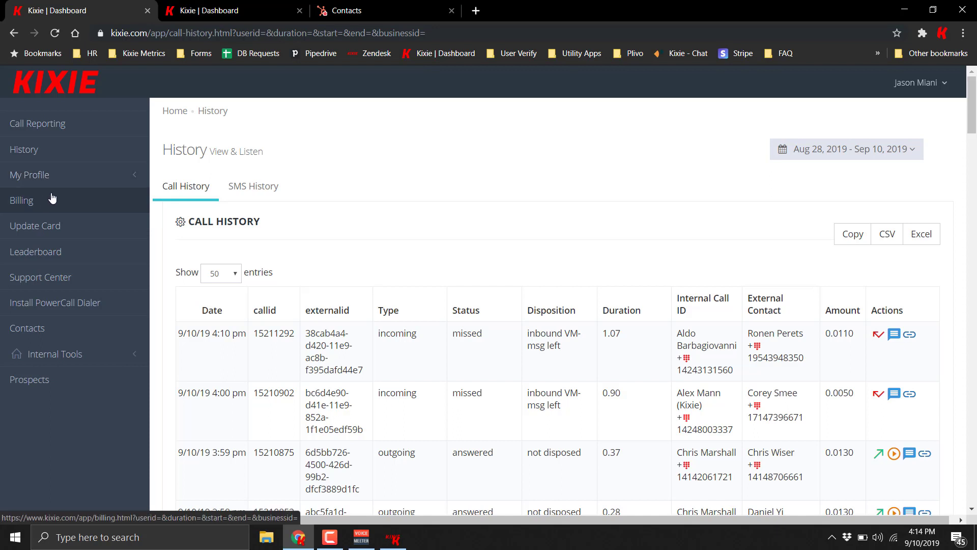
Step: Open the agent's Edit page from the dashboard and view the Voicemail Type options
click(48, 175)
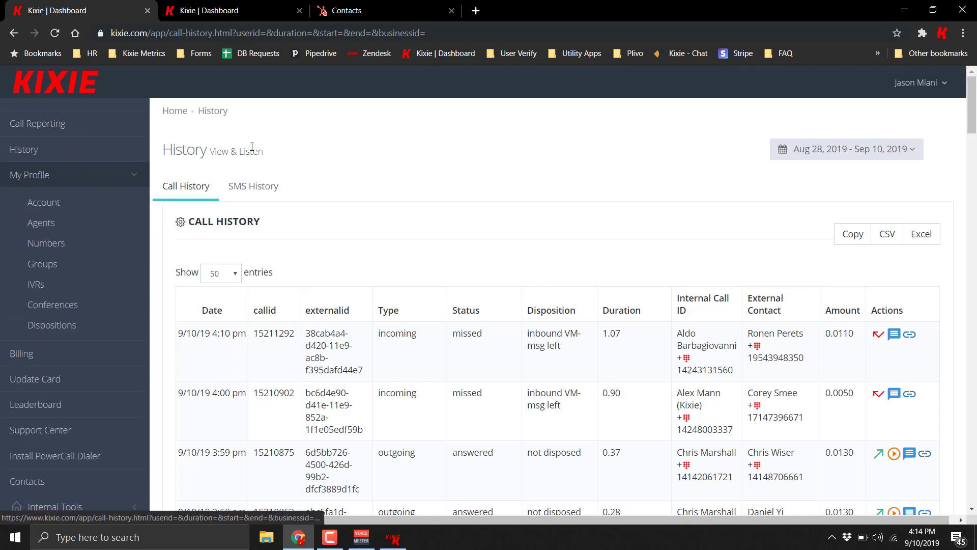
click(112, 183)
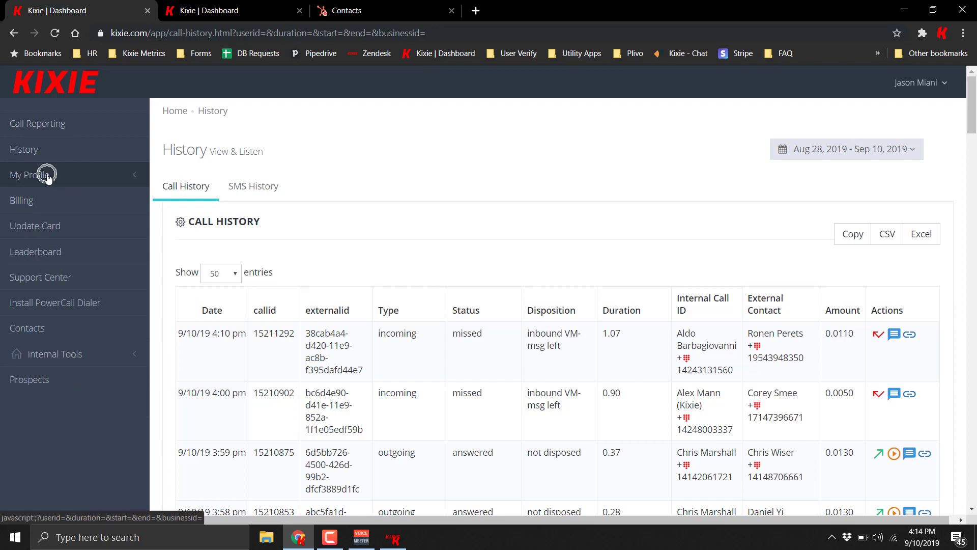
key(ctrl+Tab)
click(524, 187)
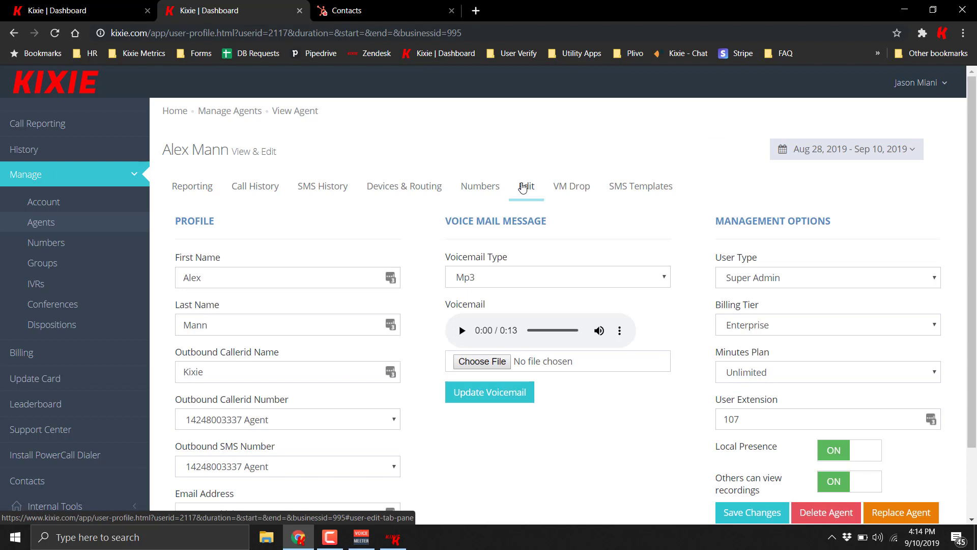
click(521, 278)
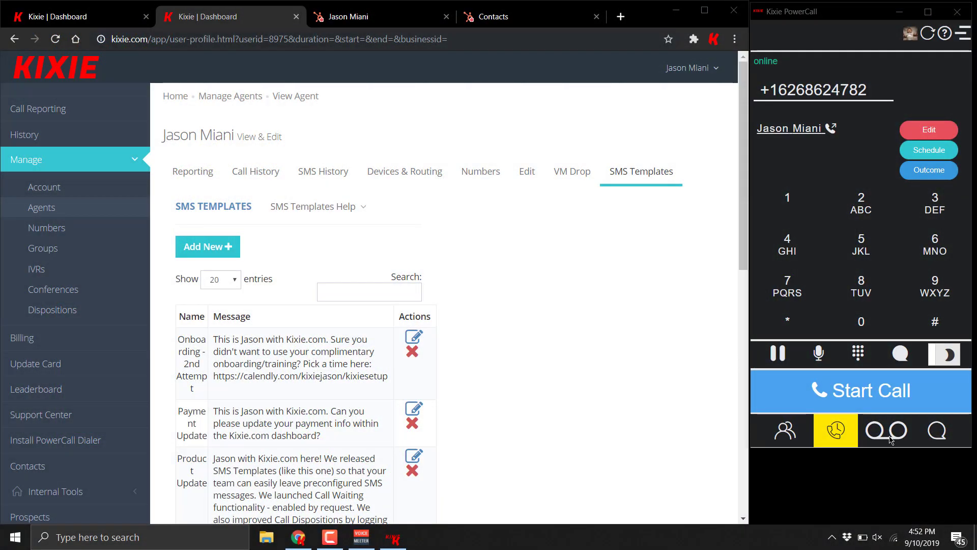
Step: Open the Voicemail list from PowerCall's bottom bar and scroll through the received messages
click(891, 437)
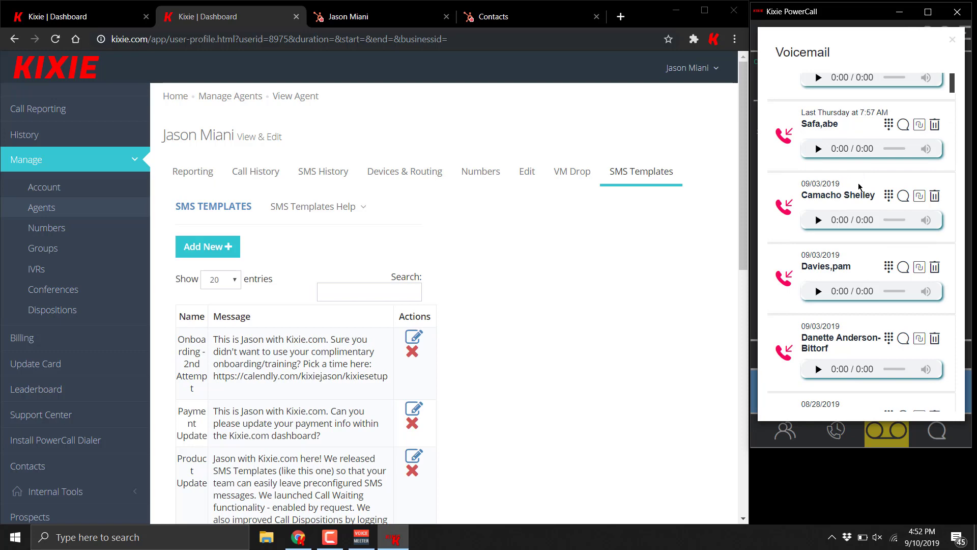
scroll(861, 184, down, 2)
scroll(860, 184, down, 2)
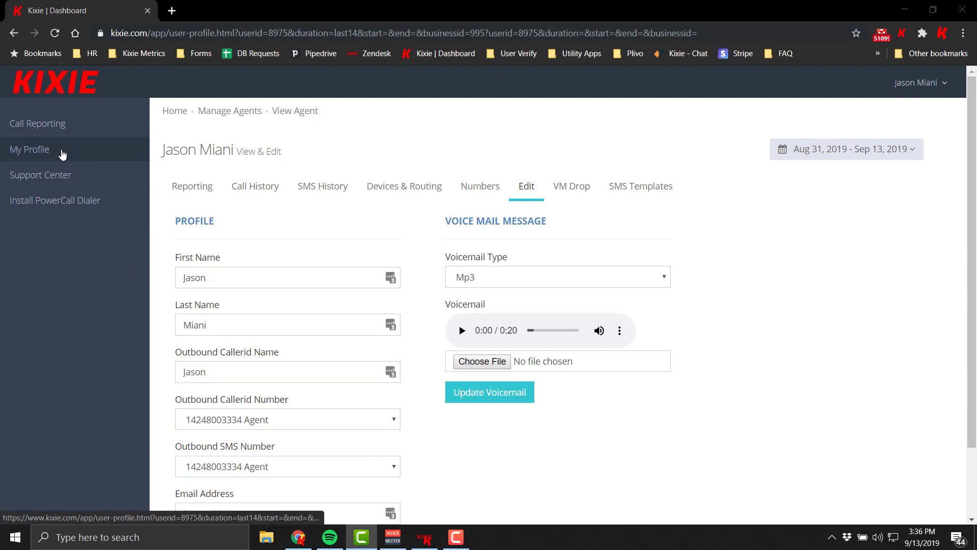
Step: Open My Profile's Devices & Routing tab and scroll down to Call Forwarding and Announce Call
click(57, 151)
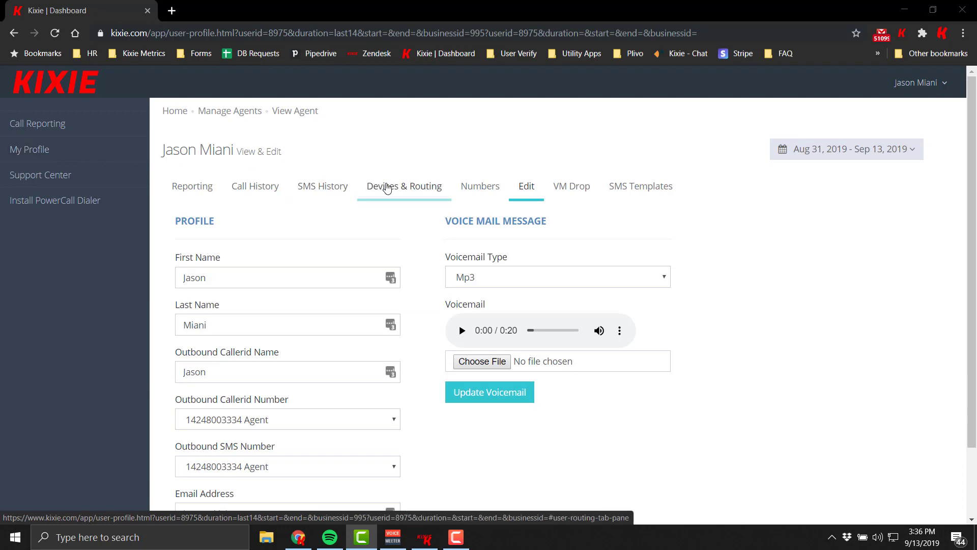
click(388, 189)
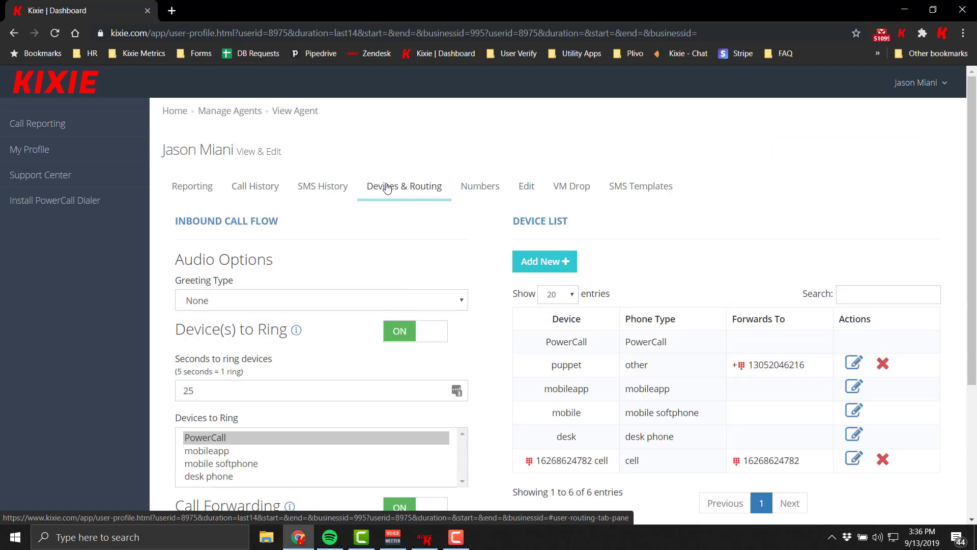
scroll(476, 299, down, 2)
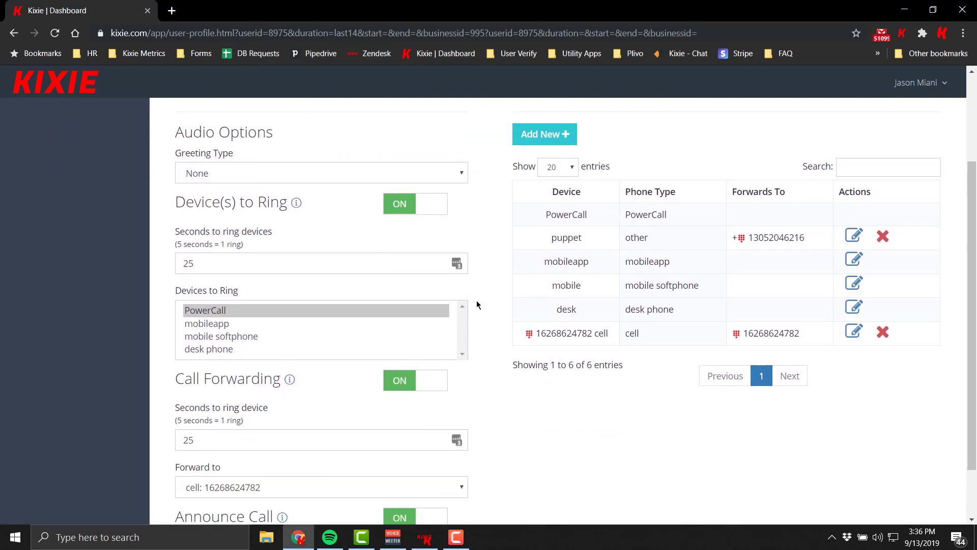
scroll(463, 302, down, 1)
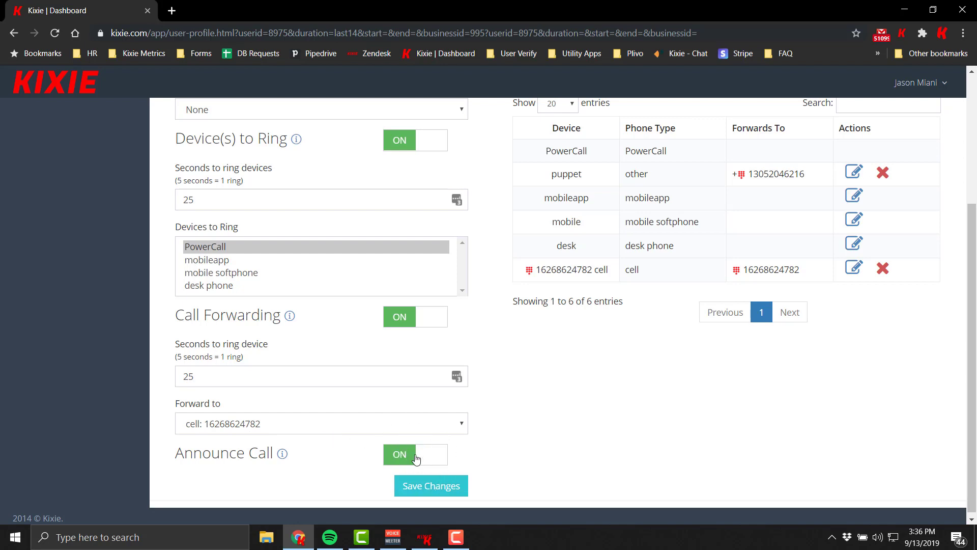
mouse_move(283, 458)
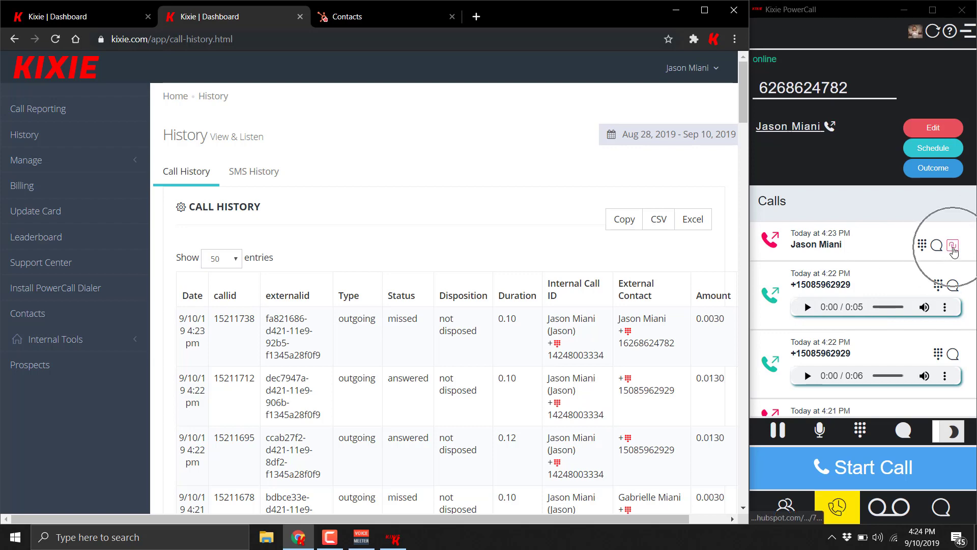
Step: Open the latest logged call's contact record in HubSpot
click(953, 249)
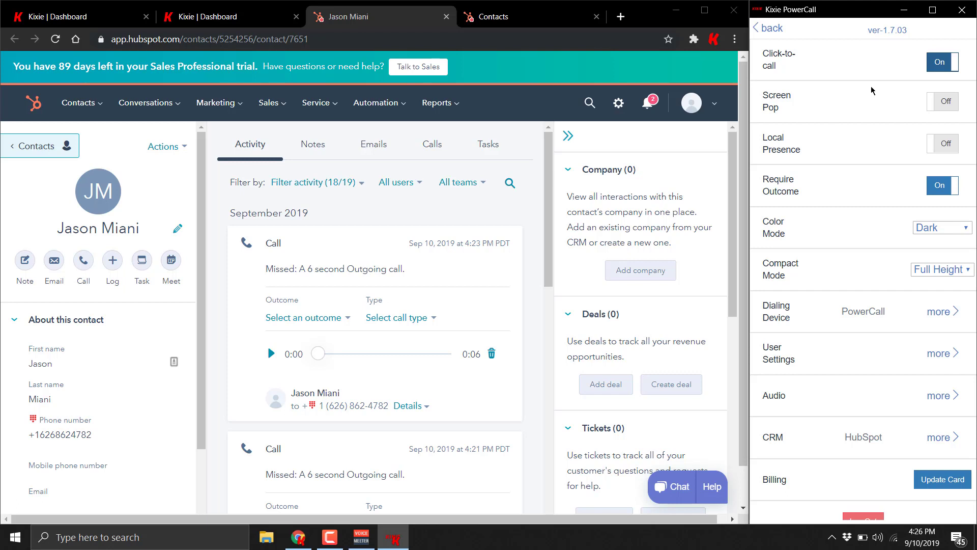
Step: Dial the contact's number through Kixie, then turn on Screen Pop and Local Presence
mouse_move(313, 408)
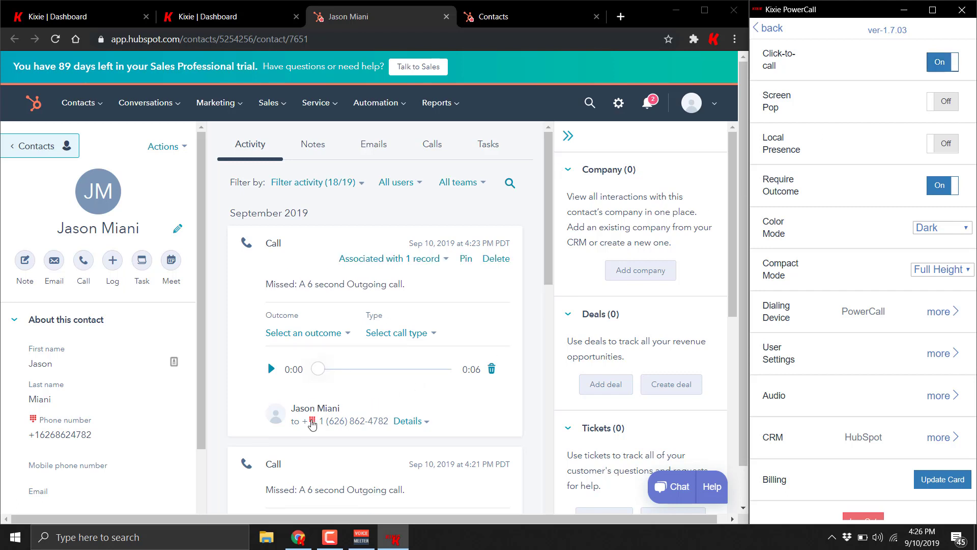
click(313, 422)
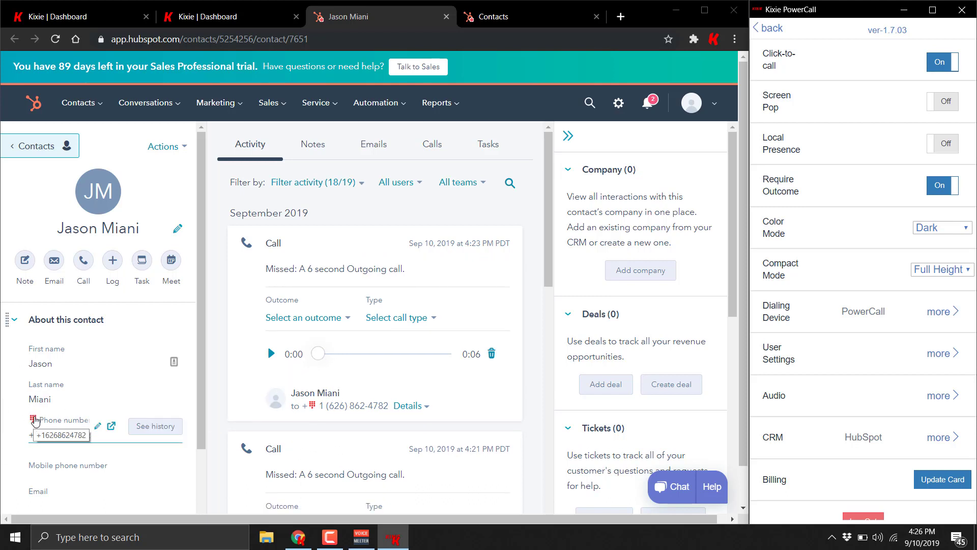
click(36, 419)
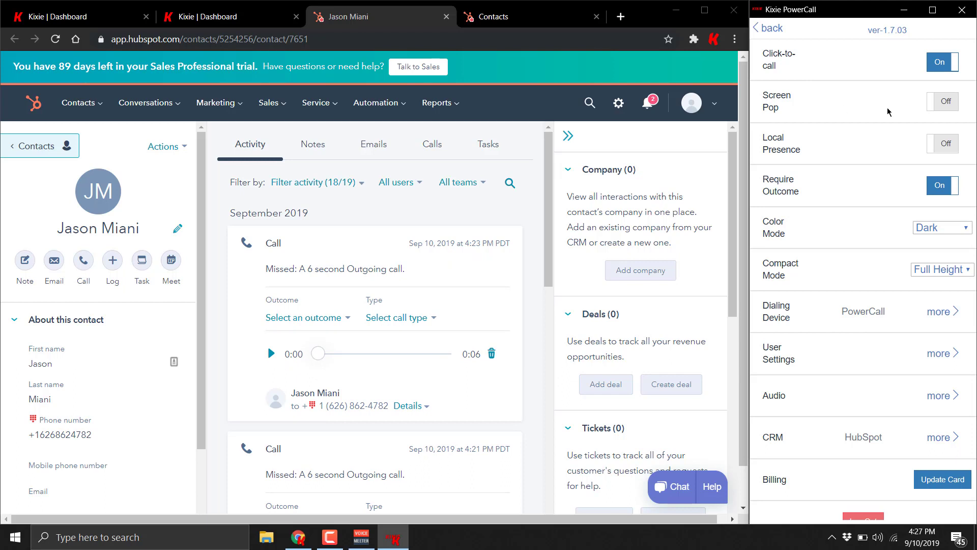
click(933, 99)
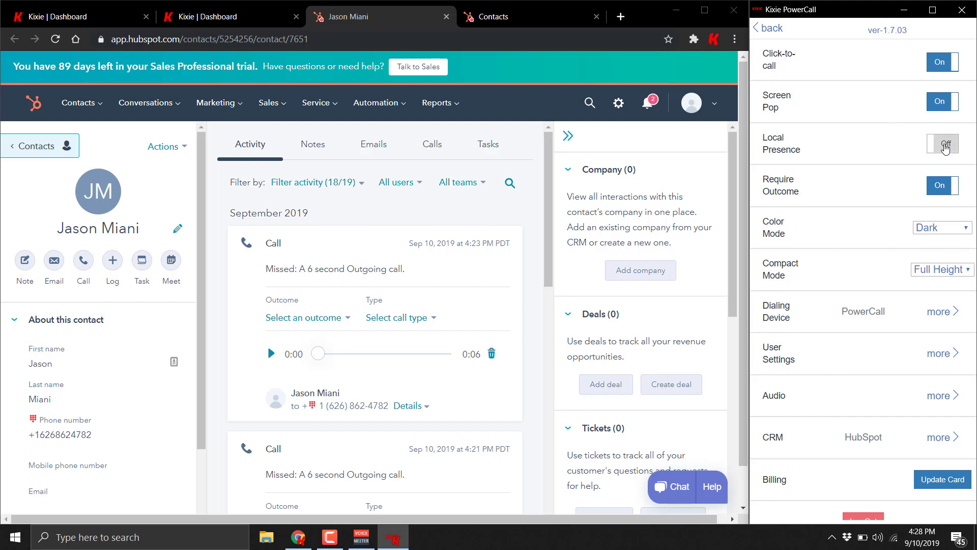
click(927, 148)
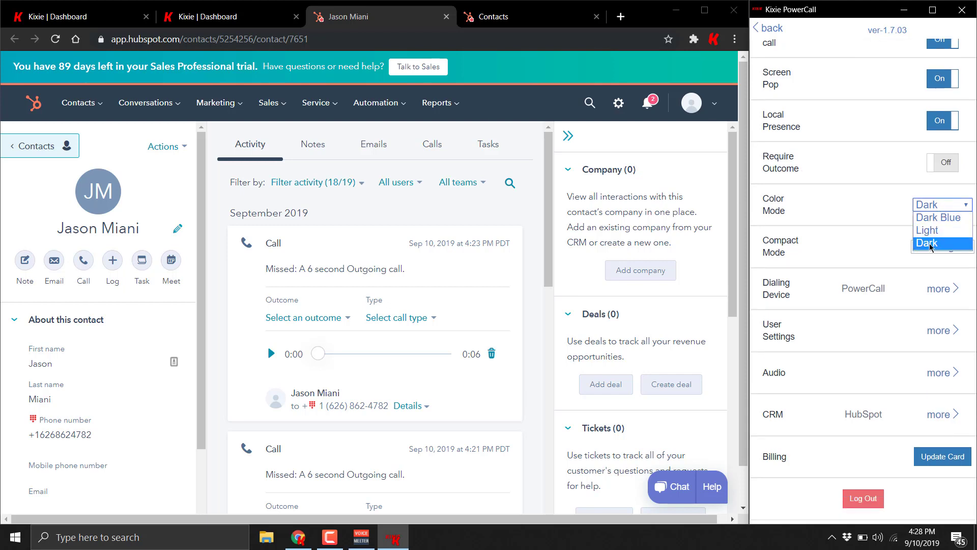
Step: Switch the dialer to Dark color mode and the Compact layout, back on the dialpad
click(934, 233)
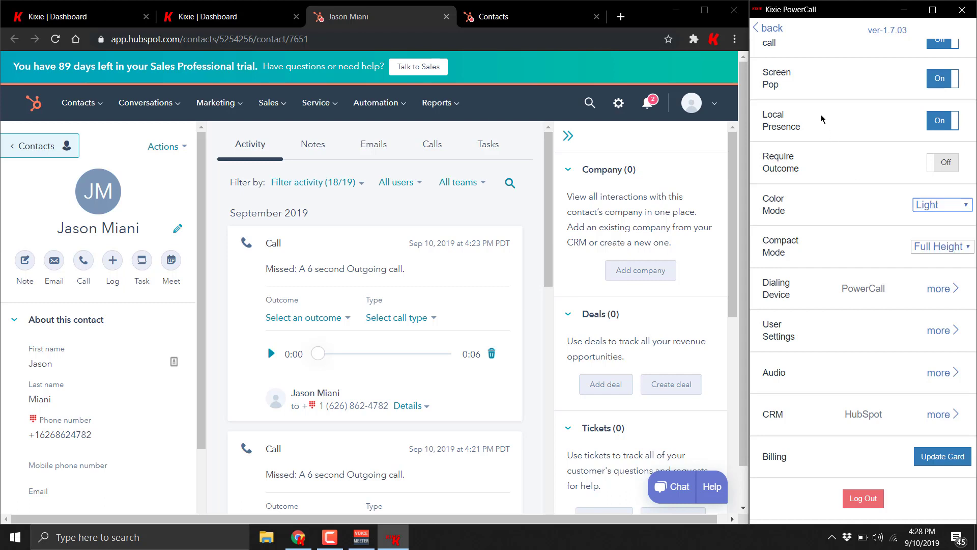
click(769, 29)
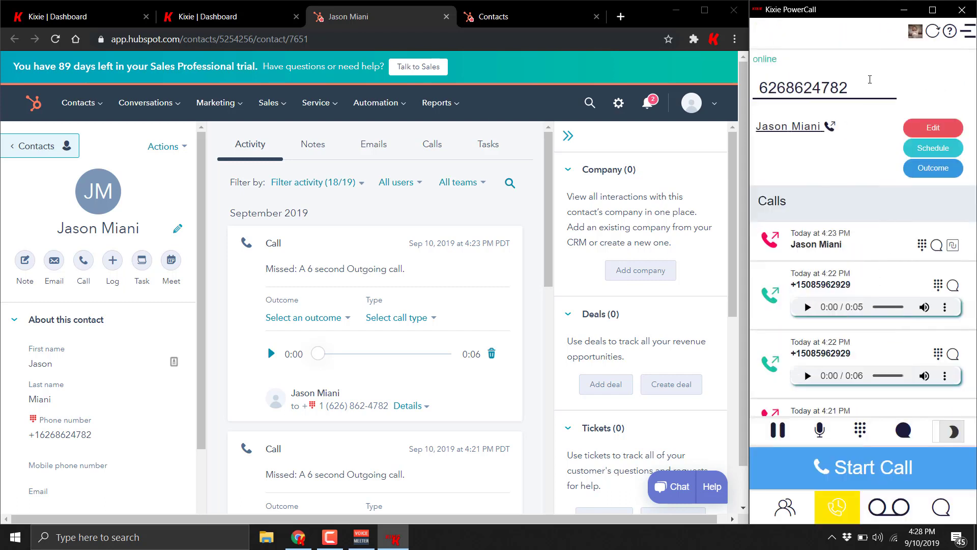
click(970, 35)
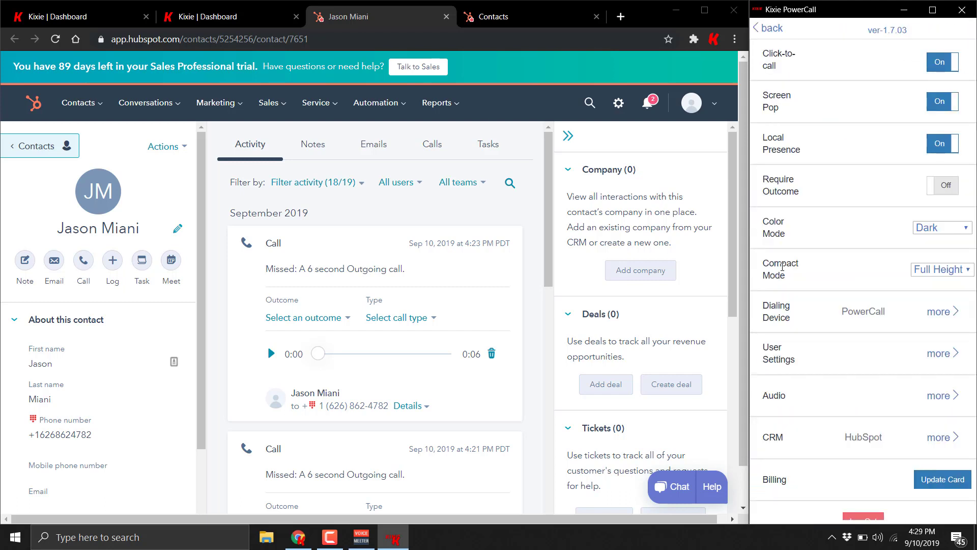
click(936, 271)
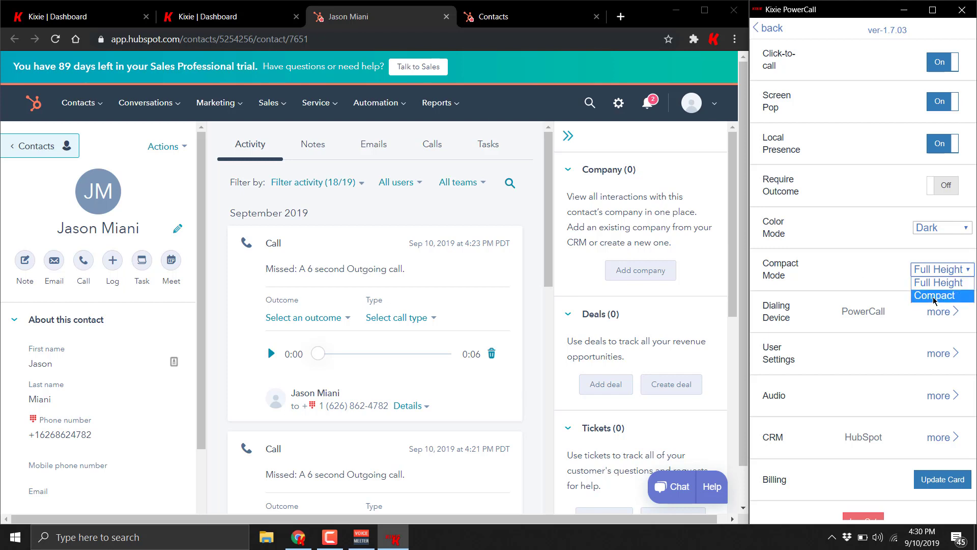
click(934, 297)
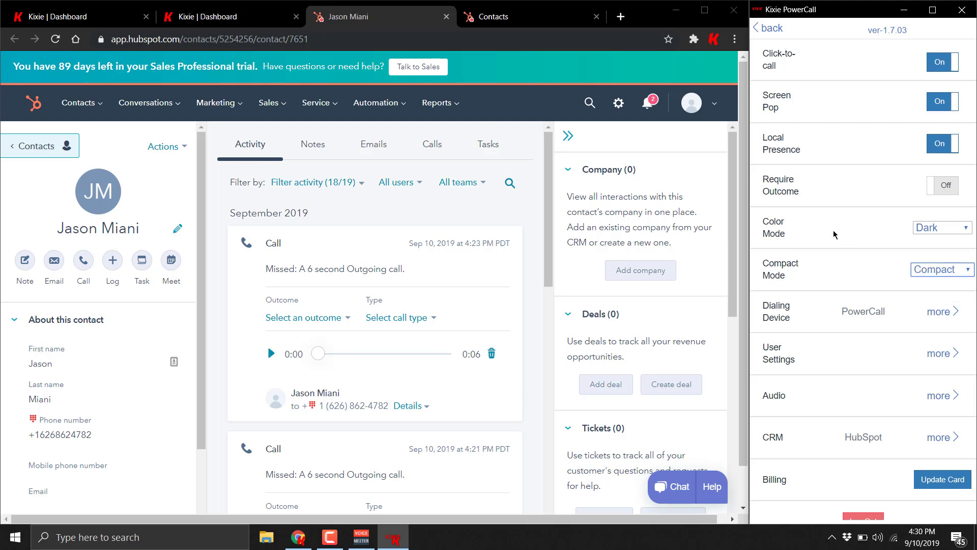
click(770, 29)
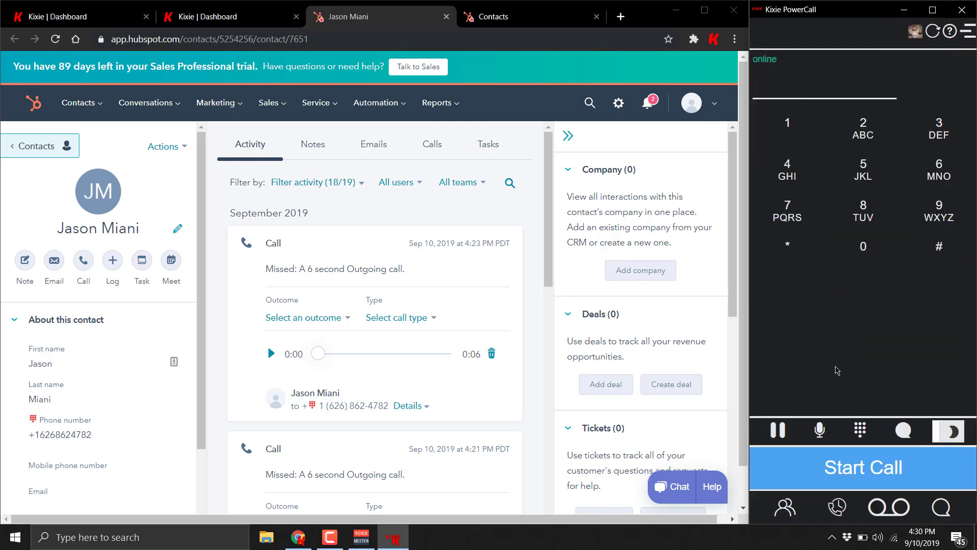
Step: Browse the team Directory and the recent Calls list
click(786, 507)
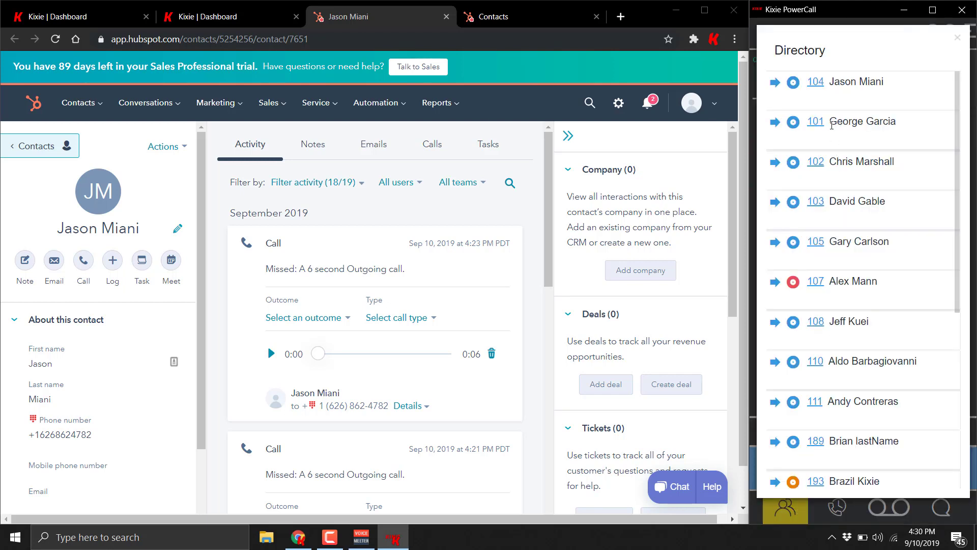
scroll(832, 125, down, 4)
click(840, 509)
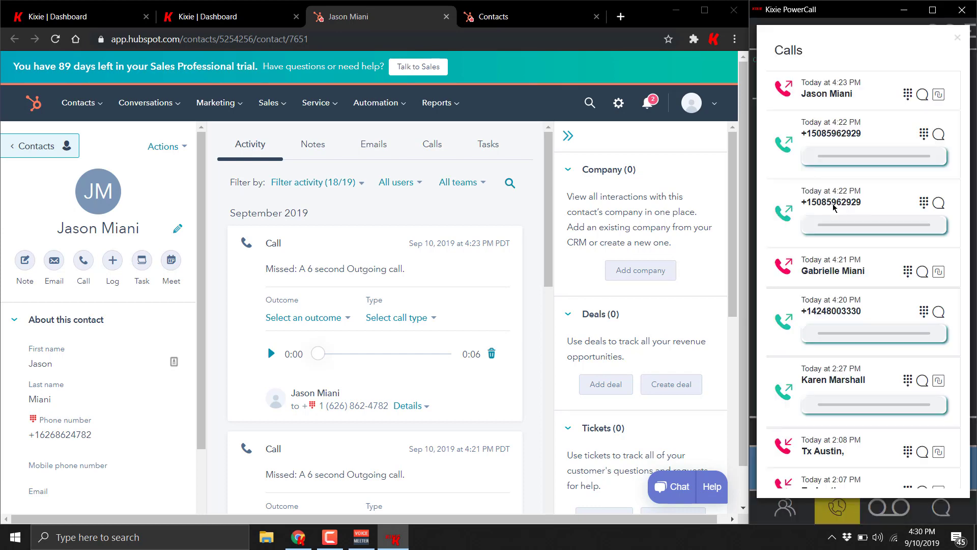
Step: Scroll through the Voicemail list, close it, and reposition the dialer window
click(896, 514)
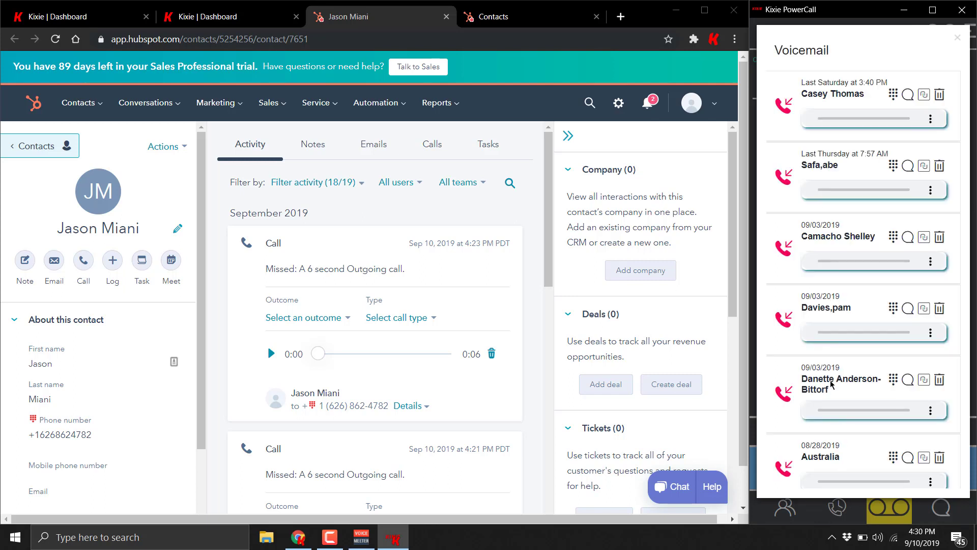
scroll(837, 209, down, 1)
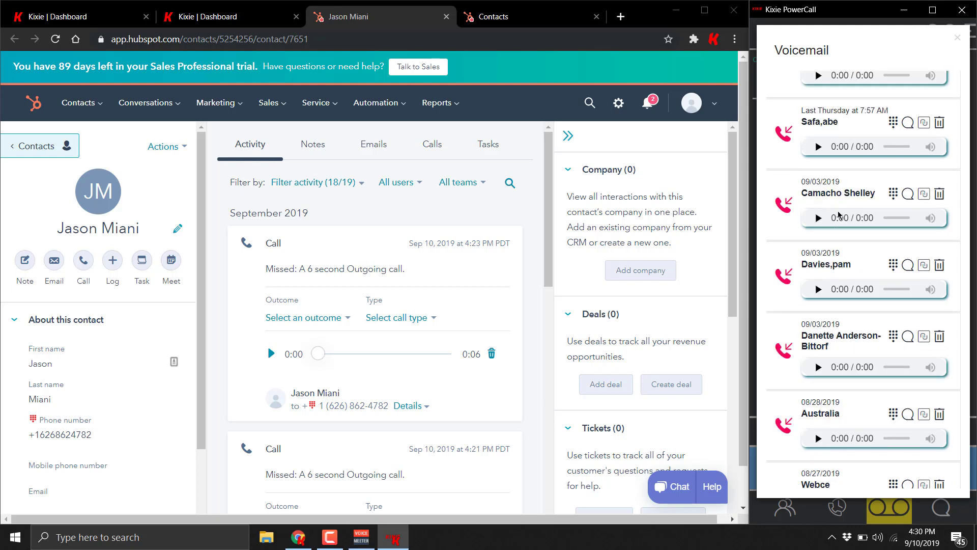
scroll(839, 215, down, 4)
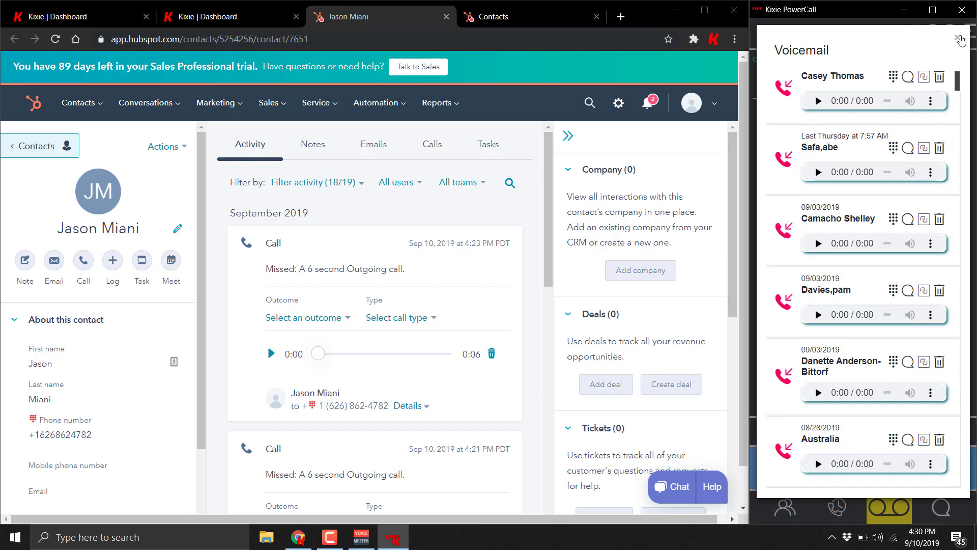
click(959, 38)
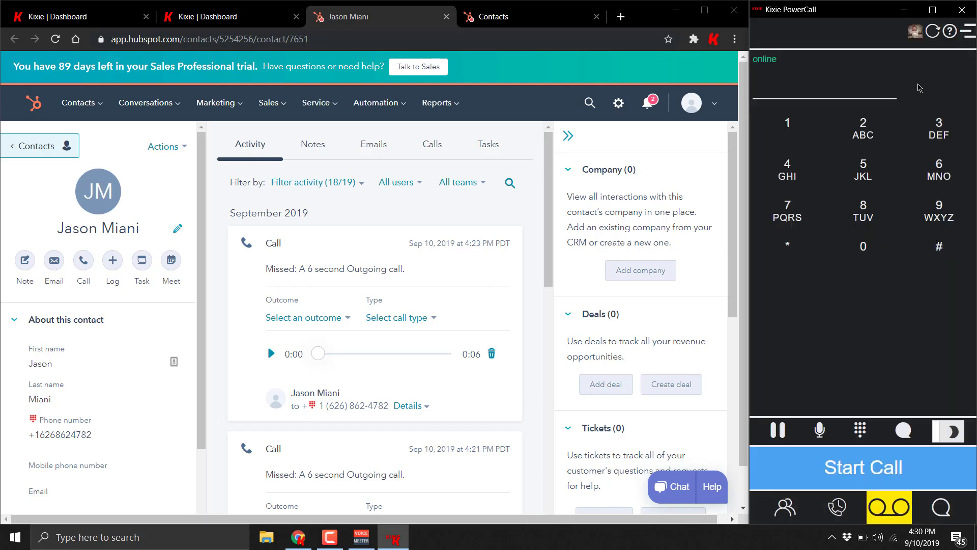
drag(760, 19, 809, 175)
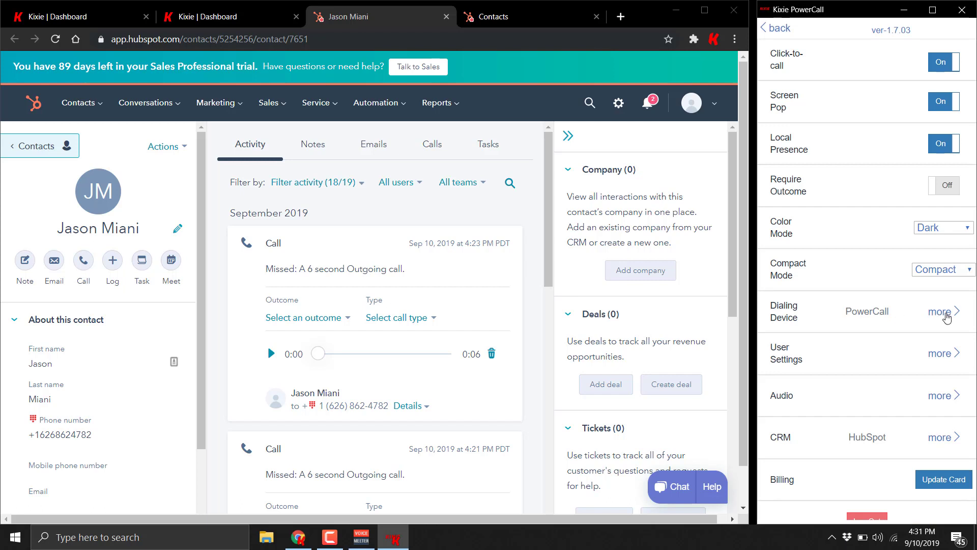
Step: Switch the dialing device to the cell phone briefly, then set it back to PowerCall
click(946, 314)
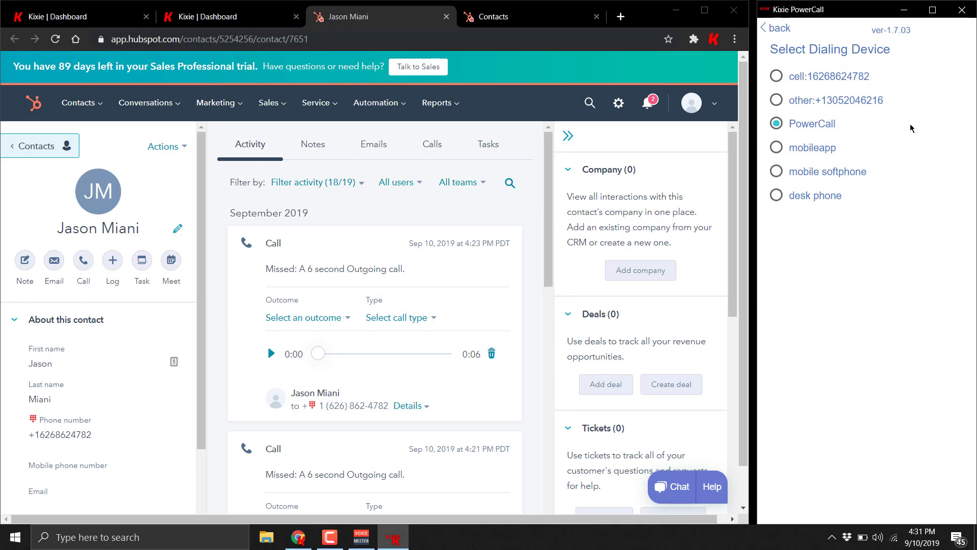
click(775, 77)
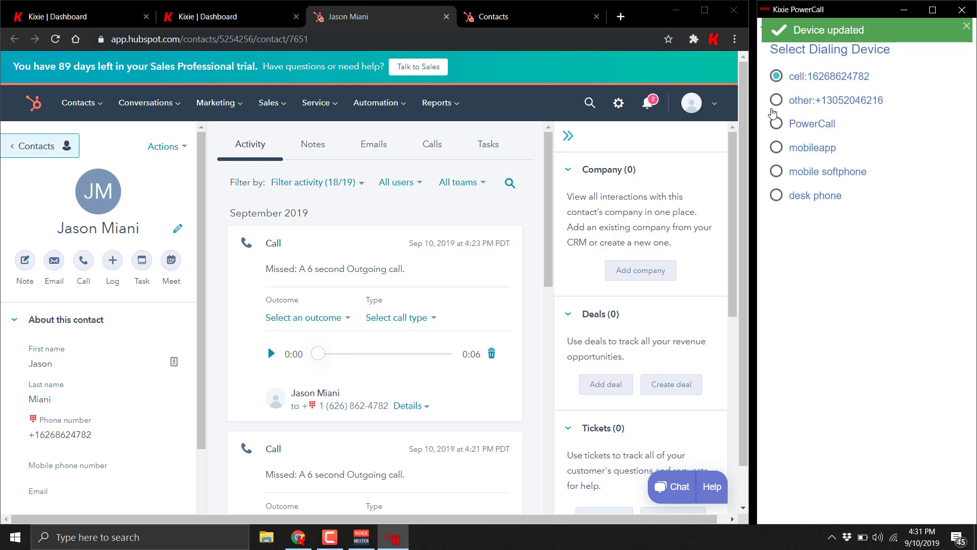
click(775, 127)
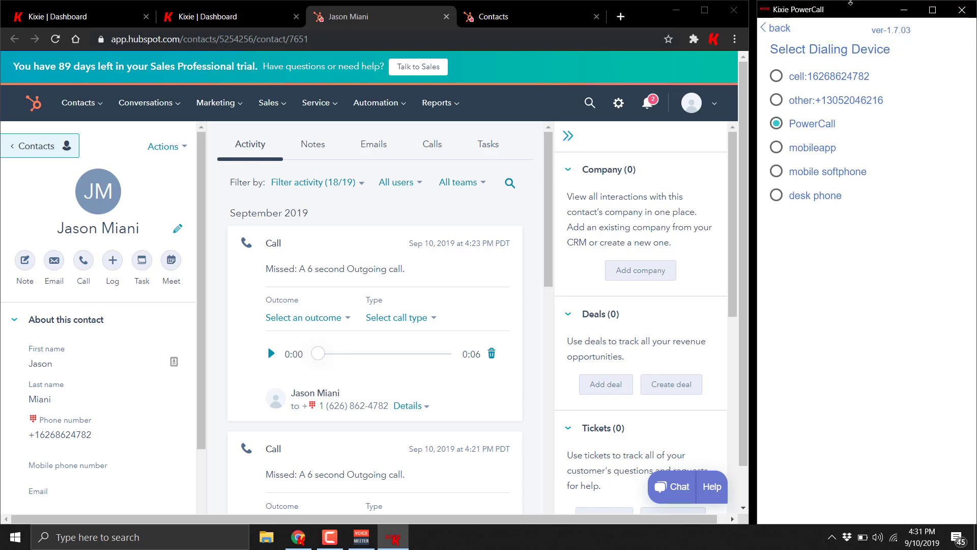
Step: Check the caller ID user settings, then view audio settings using VoiceMeeter Output and Input devices
click(777, 29)
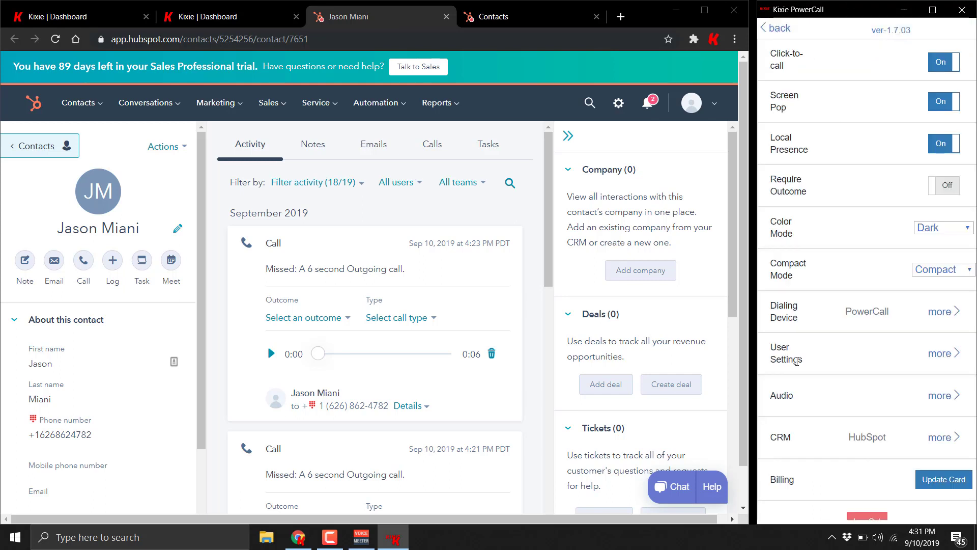
click(936, 354)
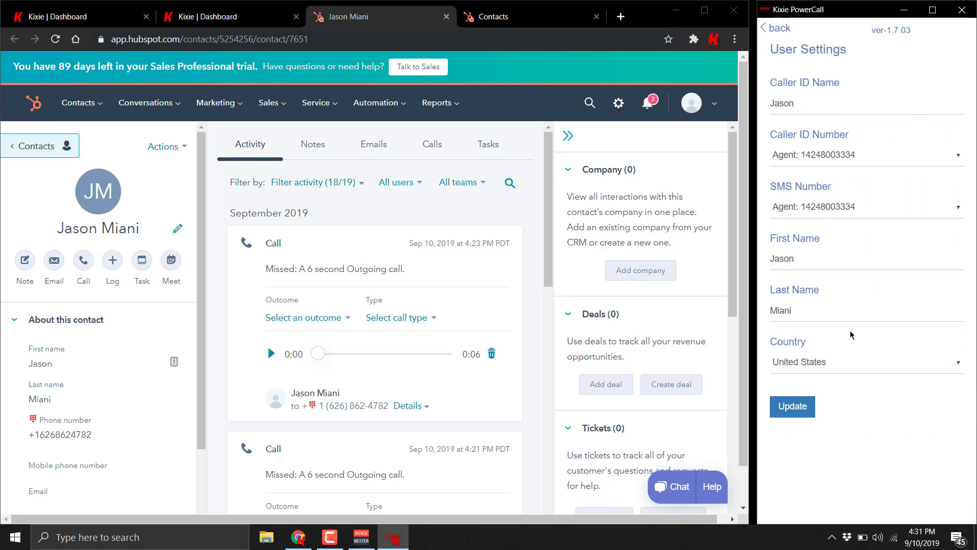
click(789, 34)
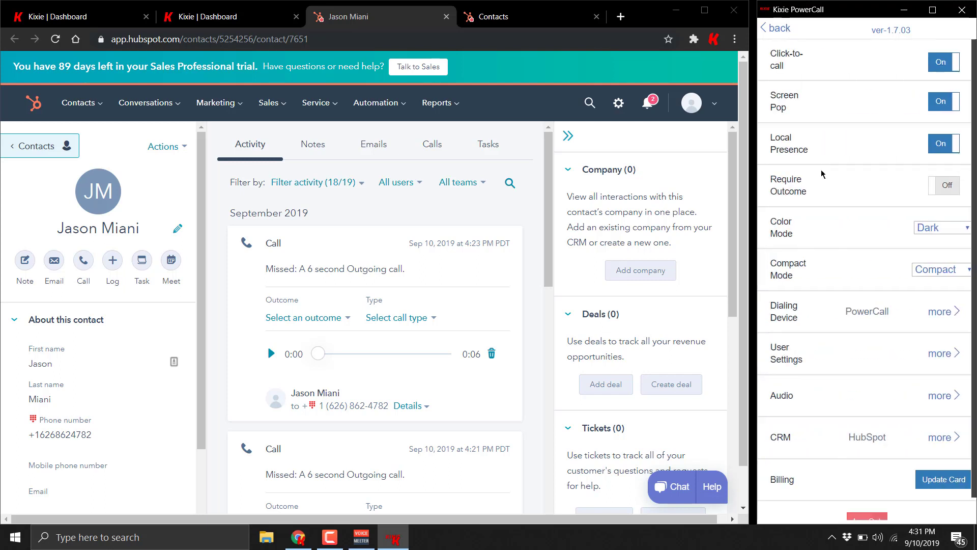
click(890, 394)
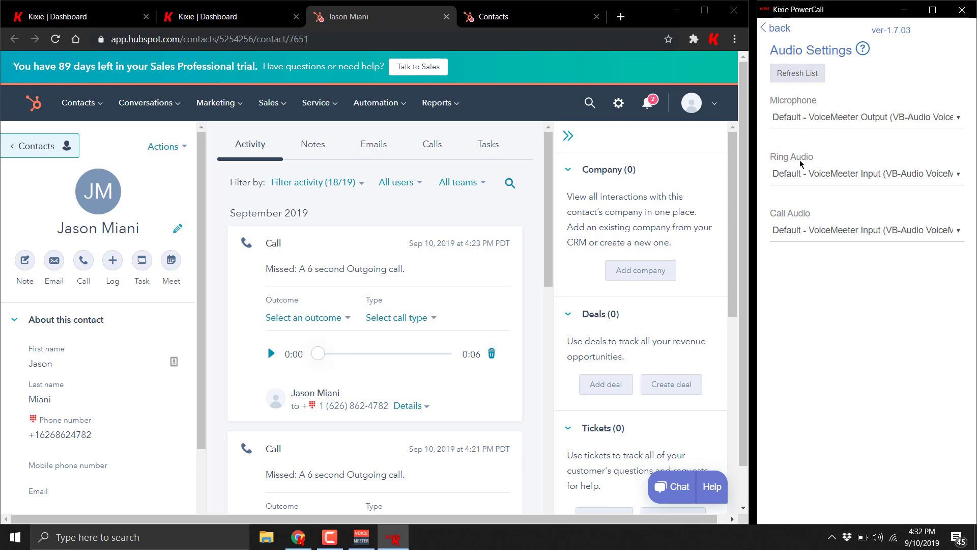
click(798, 221)
Step: Call the contact's HubSpot number via the Kixie icon, then edit and redial it from the dial field
click(798, 170)
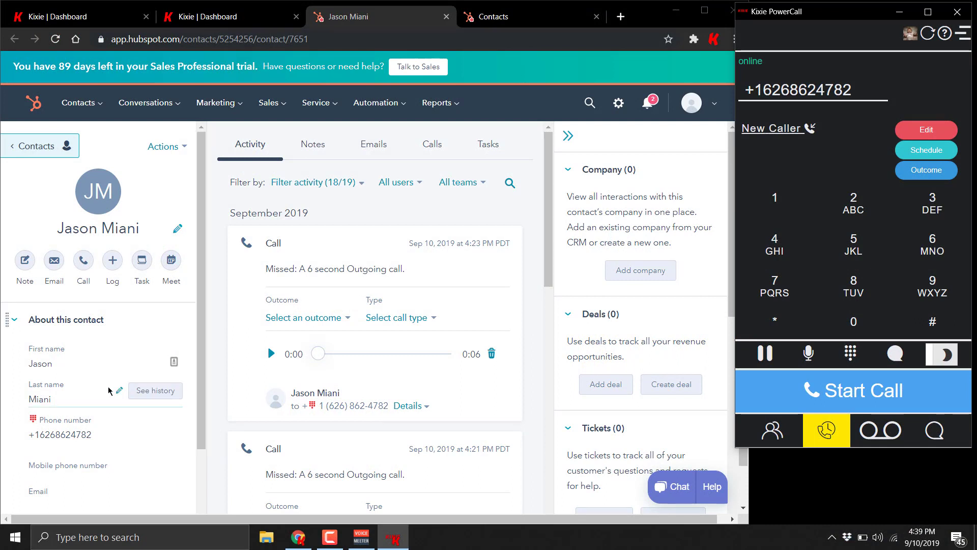
click(32, 419)
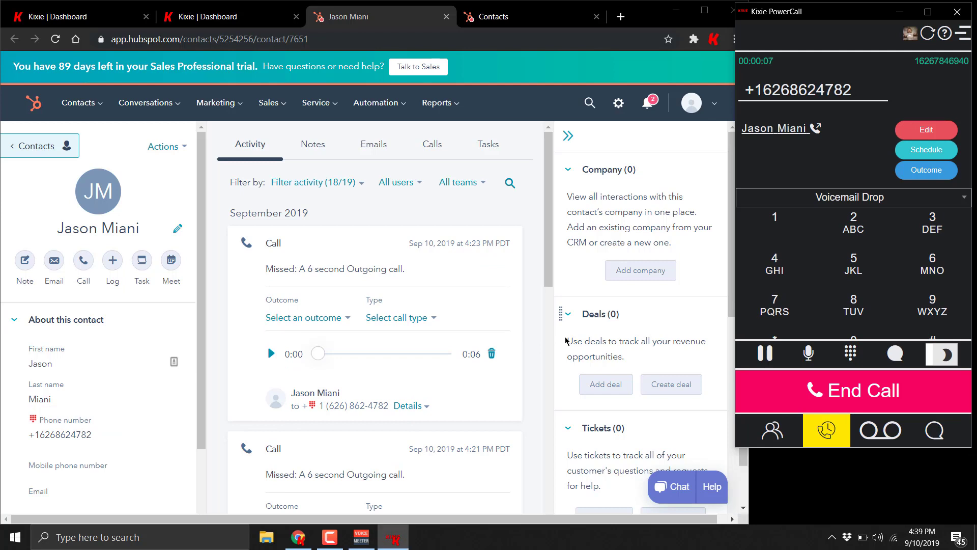
double_click(786, 89)
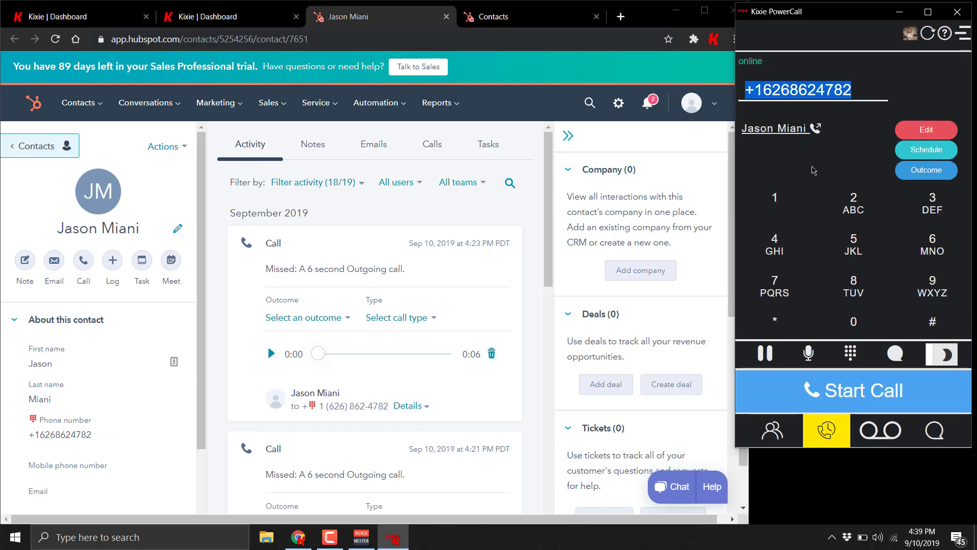
click(932, 244)
click(859, 214)
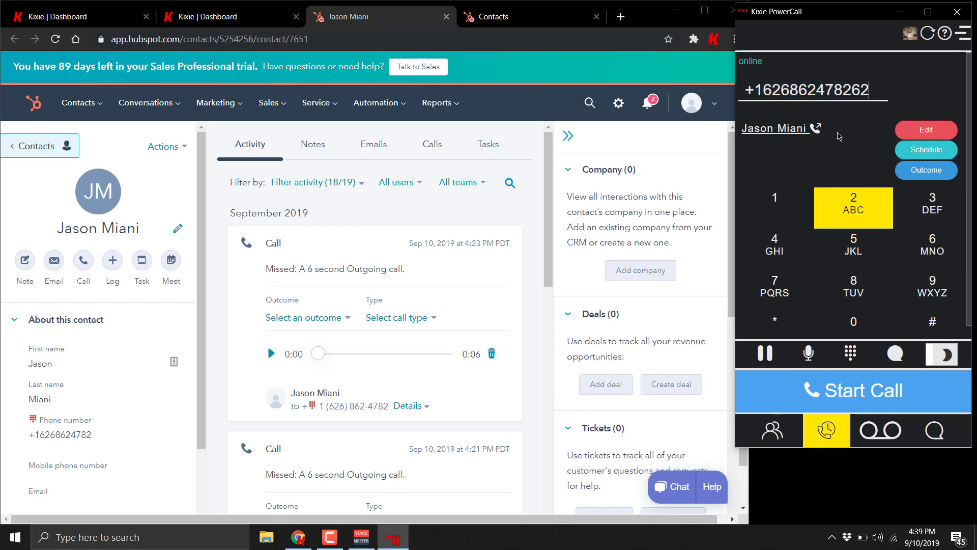
double_click(833, 87)
click(864, 390)
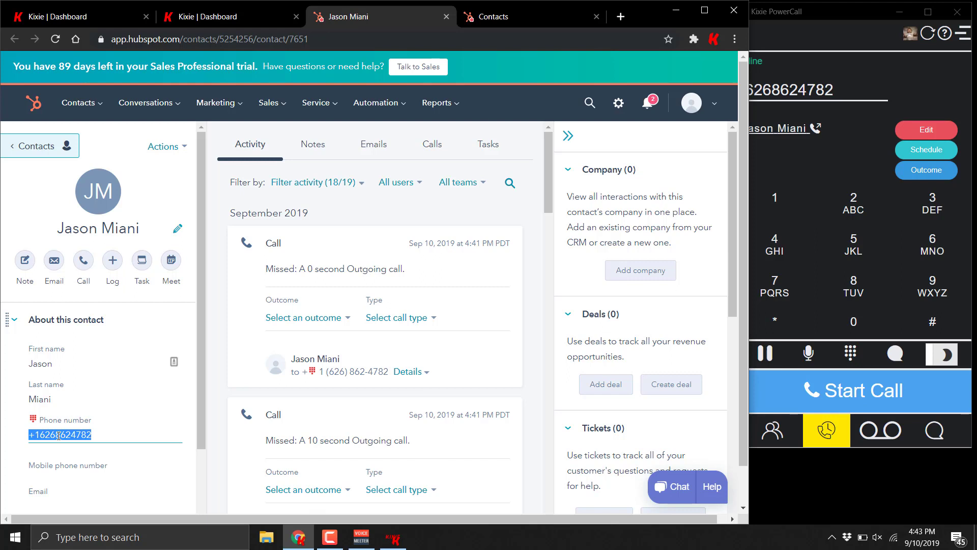
Step: Call the selected HubSpot phone number with the Ctrl+Shift+K hotkey and the right-click Kixie menu
key(ctrl+shift+k)
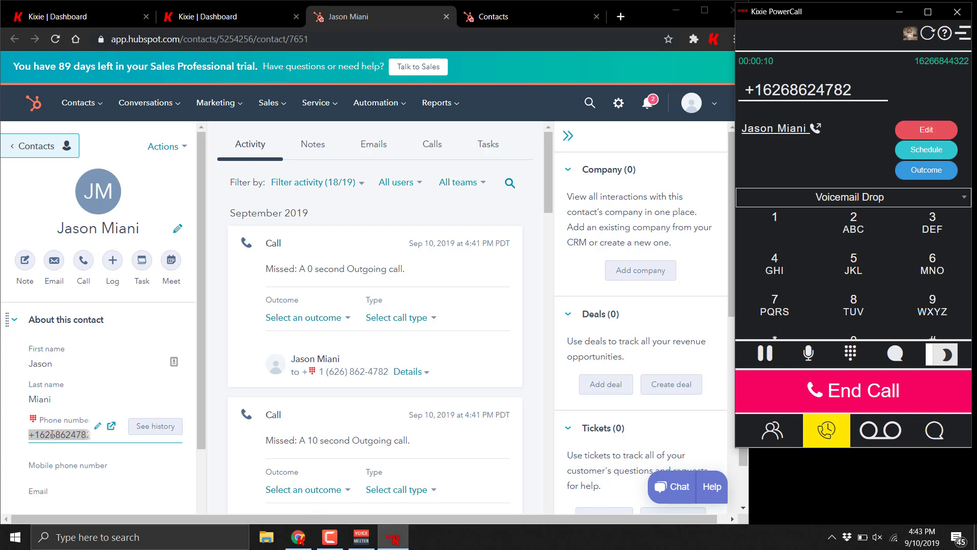
right_click(65, 436)
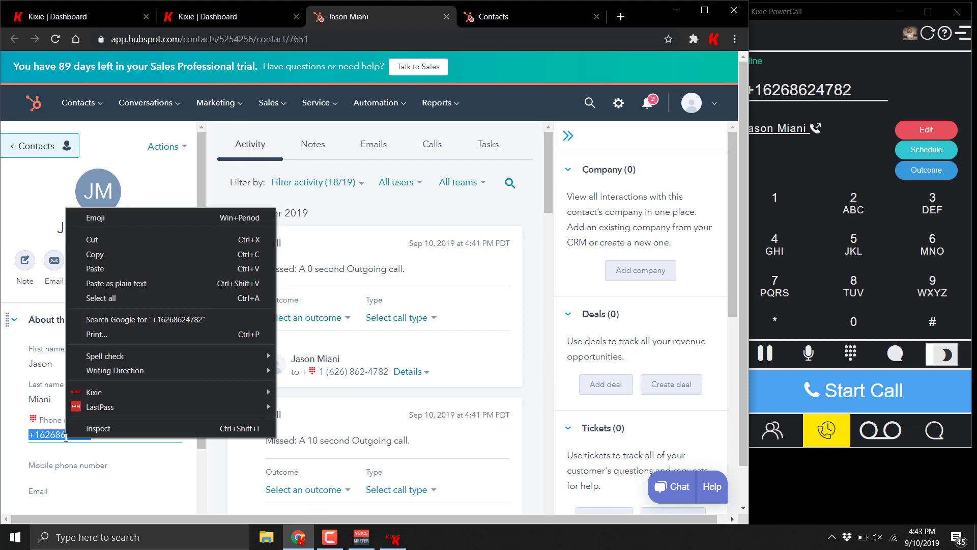
mouse_move(94, 395)
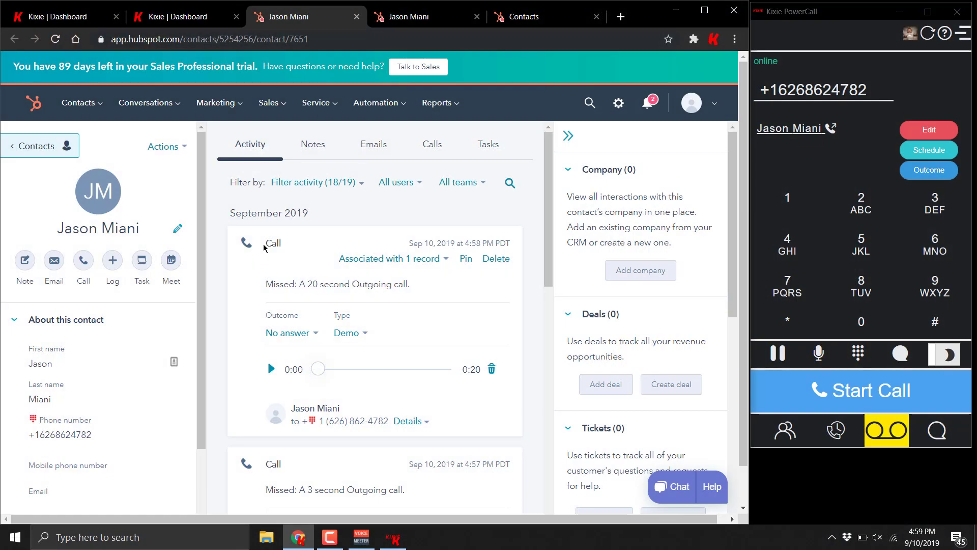
key(ctrl)
key(ctrl)
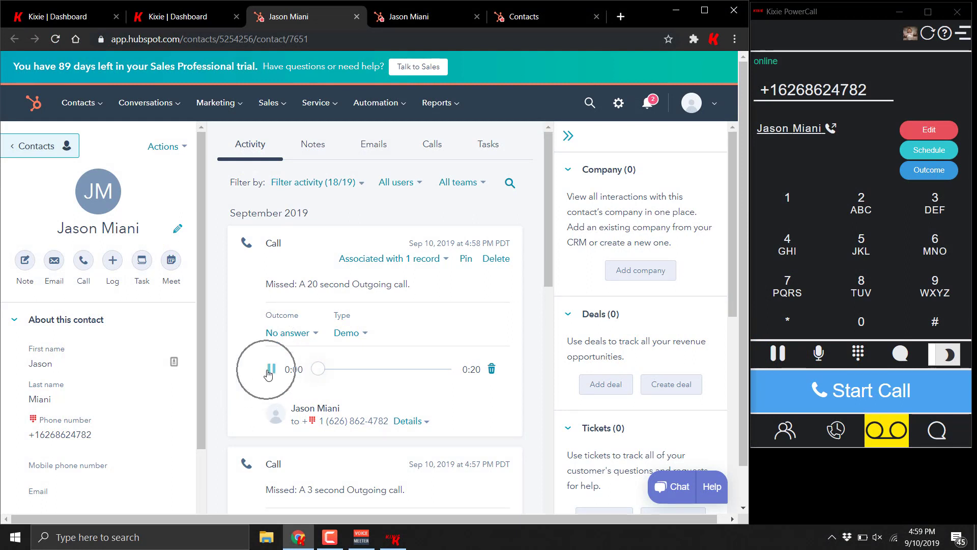
key(ctrl)
scroll(258, 368, down, 1)
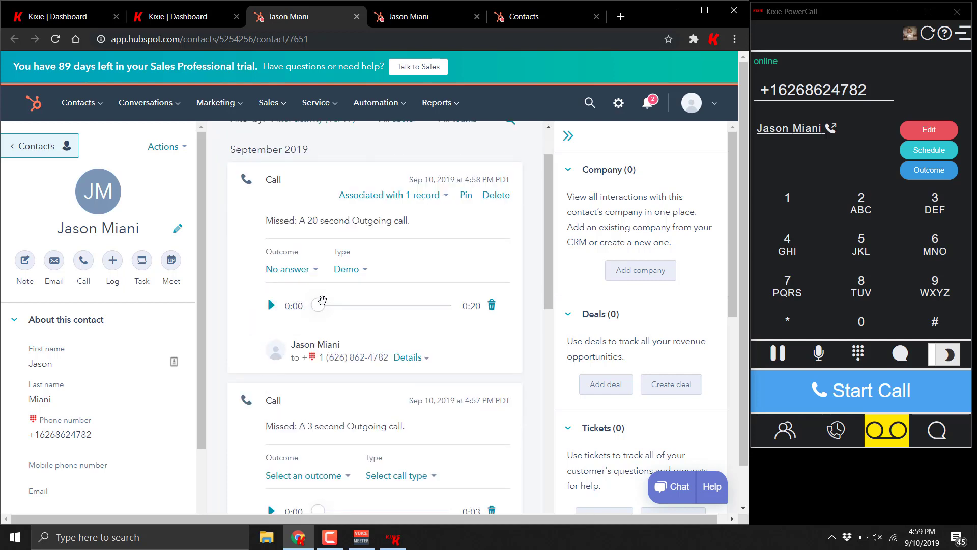
scroll(387, 323, up, 1)
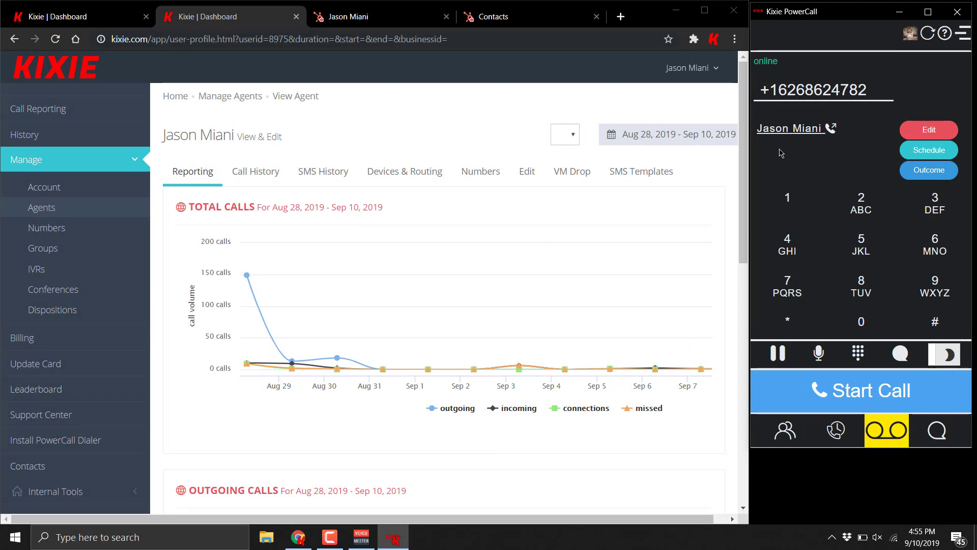
Step: Edit the contact's last name and email fields in PowerCall and save the contact
click(805, 133)
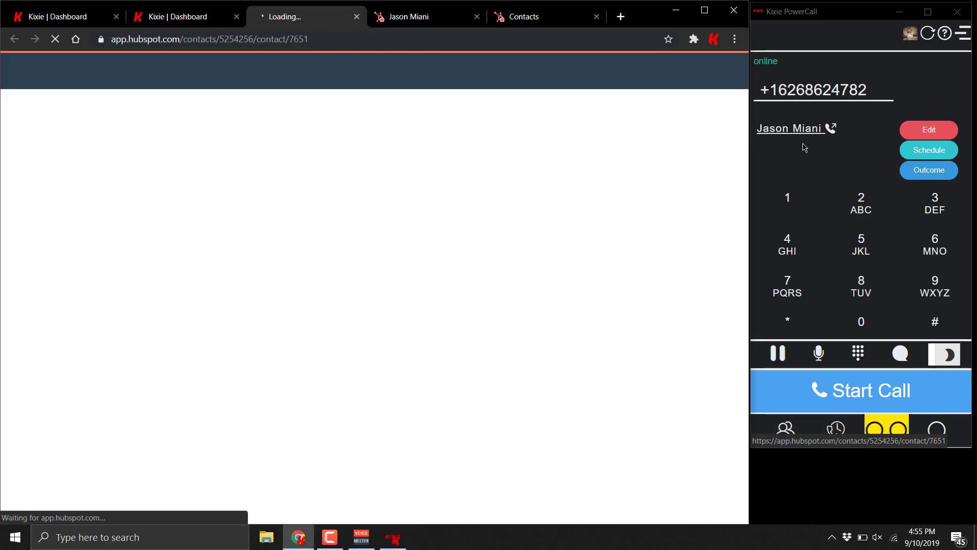
click(929, 129)
double_click(890, 142)
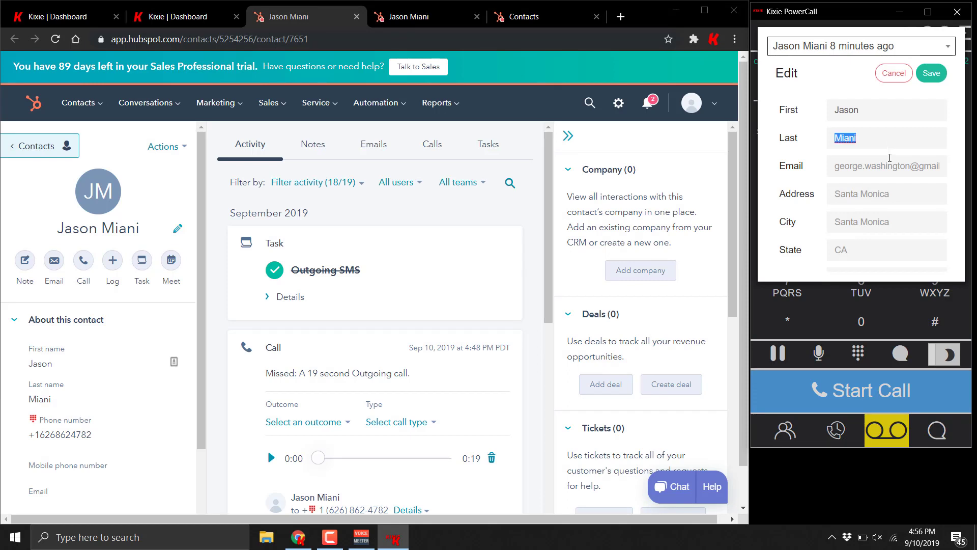
click(890, 159)
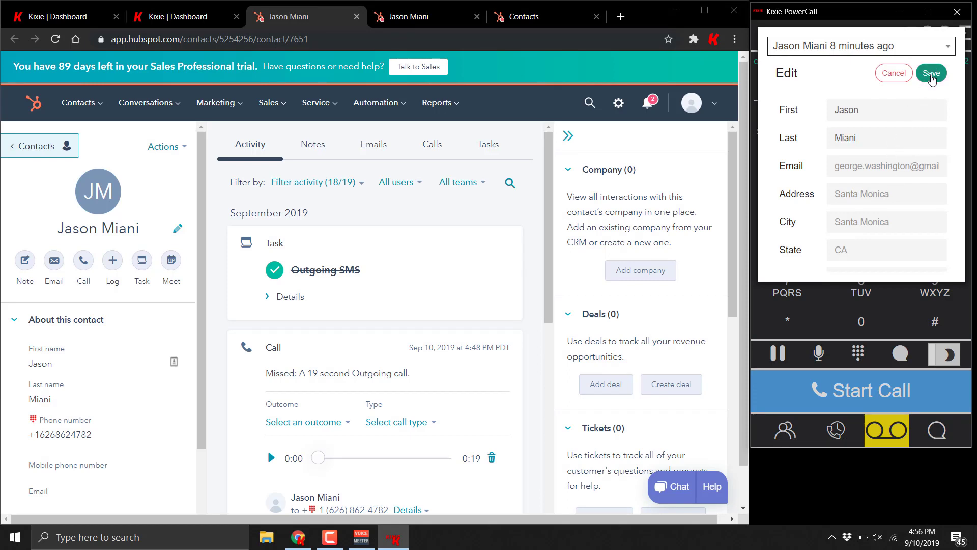
click(932, 74)
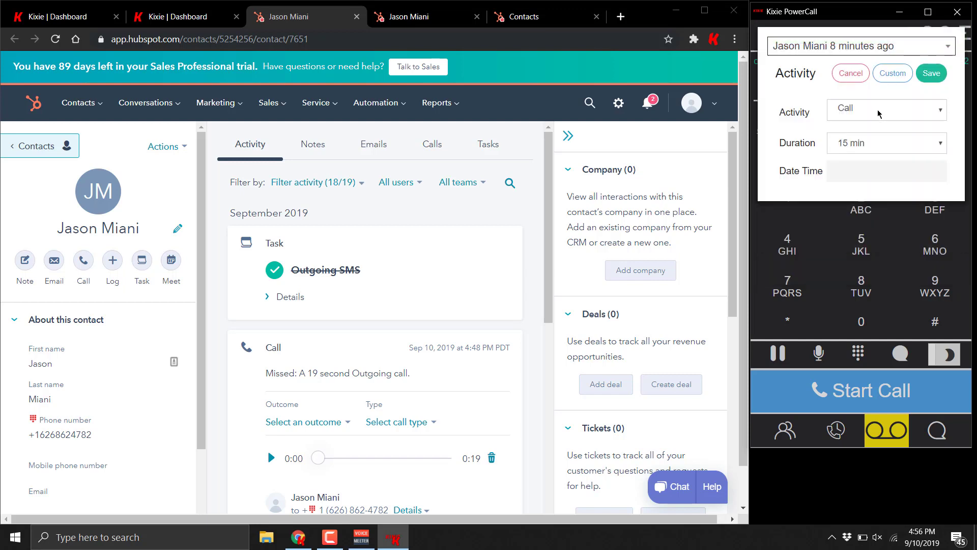
Step: Schedule a Meeting activity for the contact
click(879, 113)
click(877, 137)
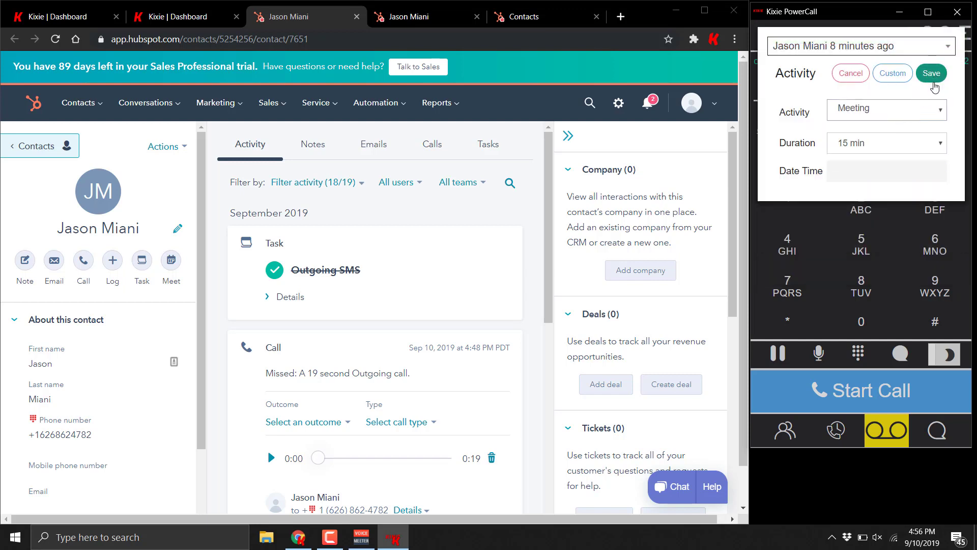
click(931, 74)
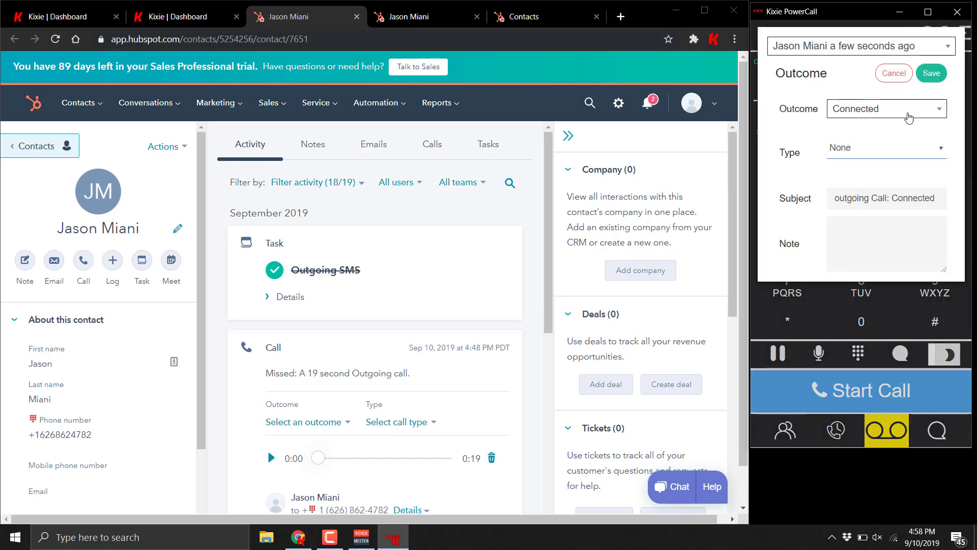
Step: Log the call with outcome No Answer, a note, and call type Demo
click(908, 112)
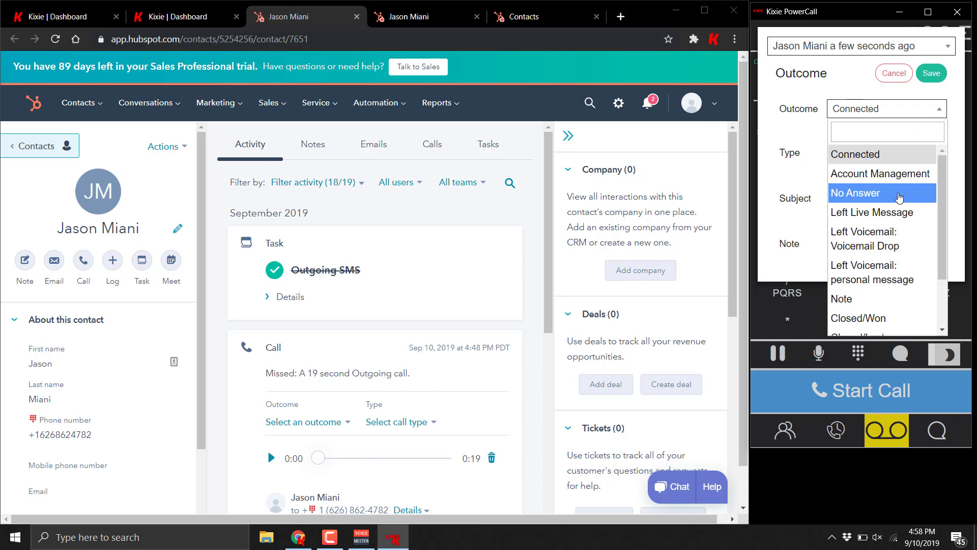
click(899, 198)
click(882, 242)
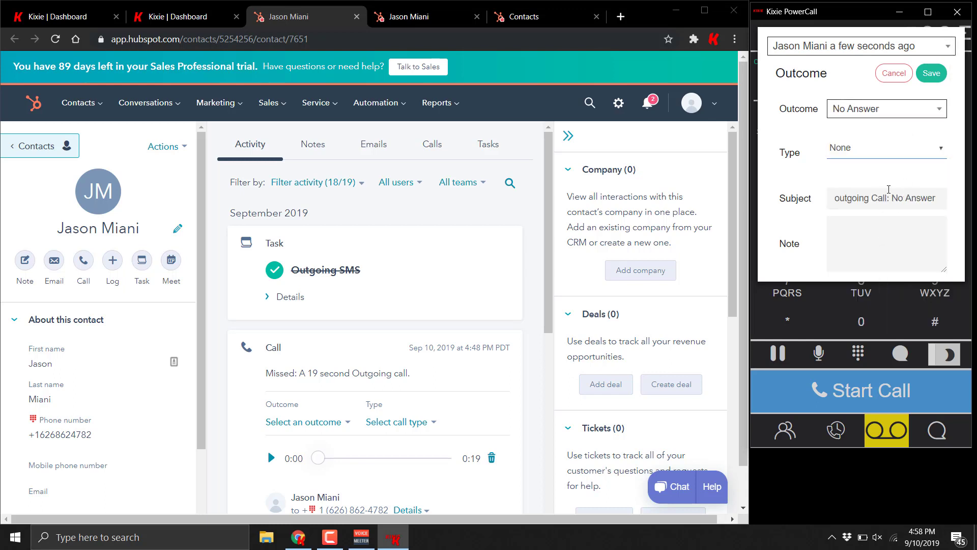
click(899, 149)
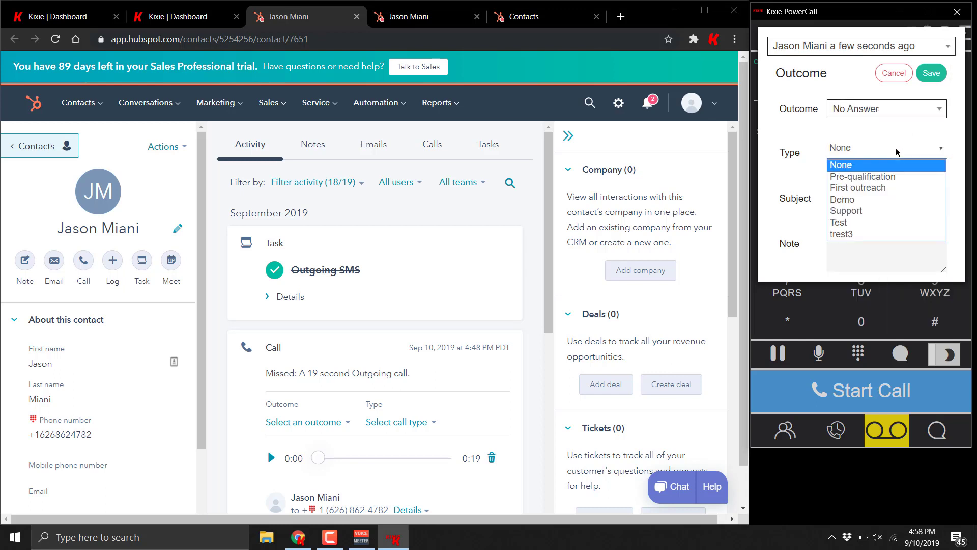
click(885, 200)
click(931, 73)
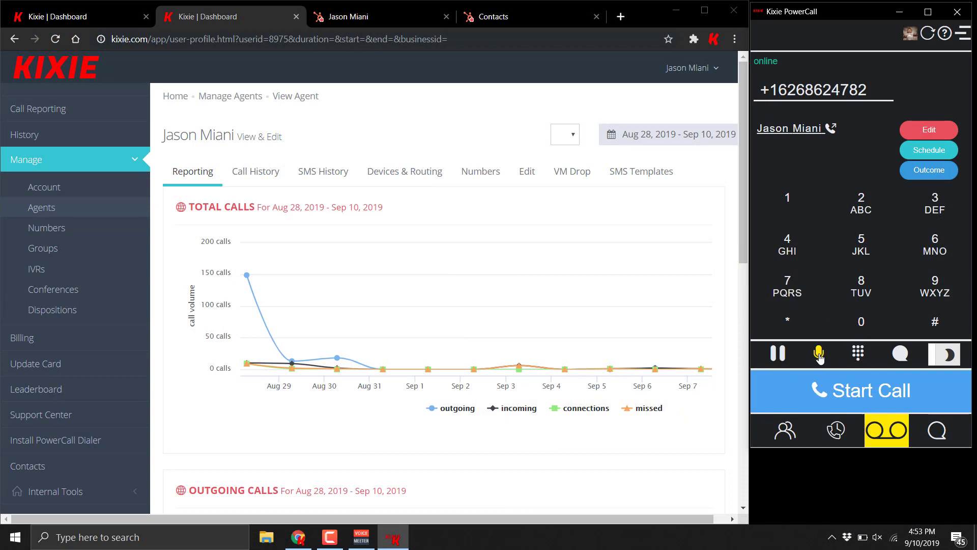
Step: Browse the team directory's agents, trying a transfer to extension 104 and checking an agent's status
click(784, 361)
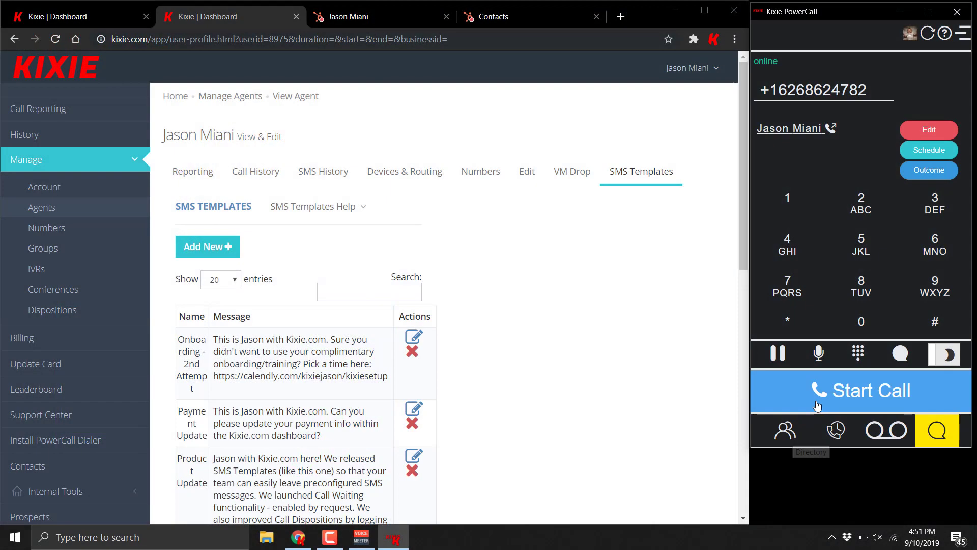
click(787, 441)
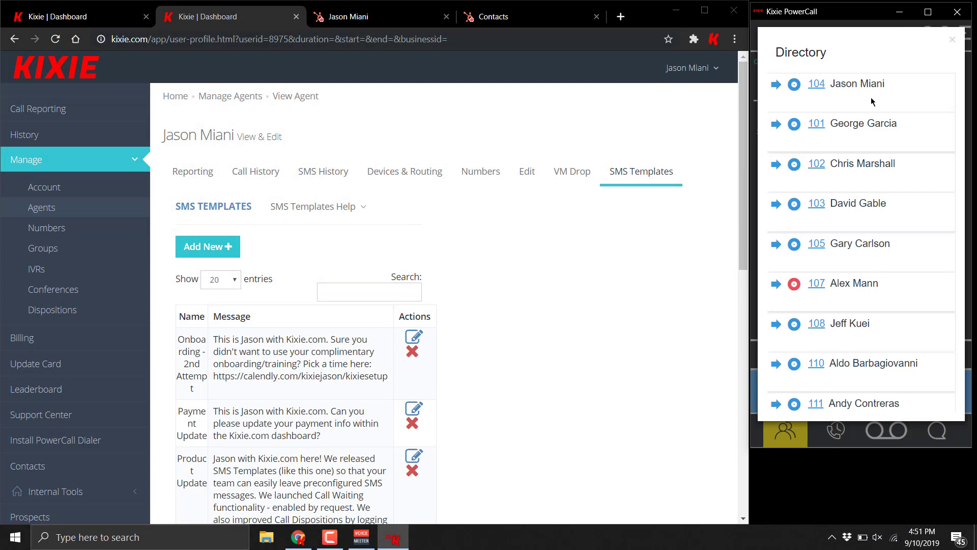
scroll(856, 97, down, 2)
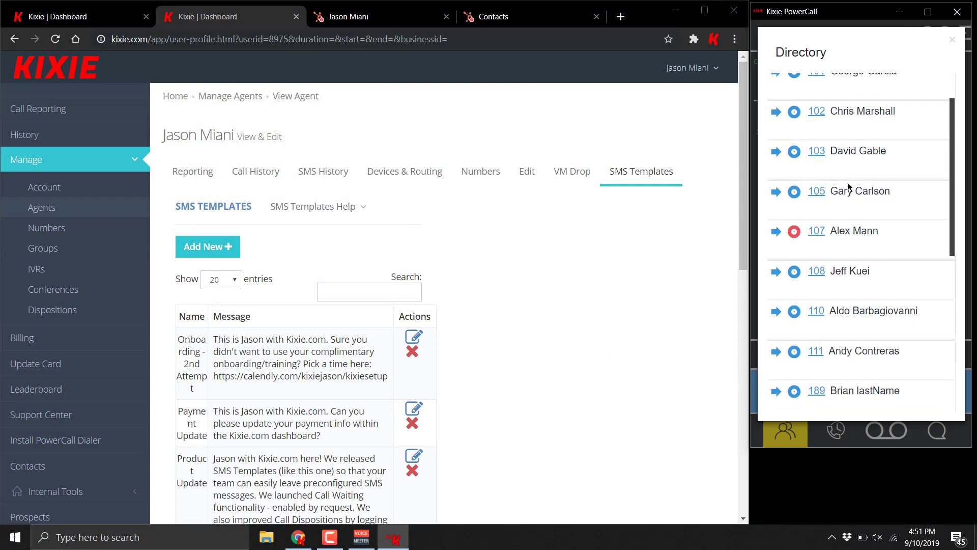
scroll(849, 216, up, 2)
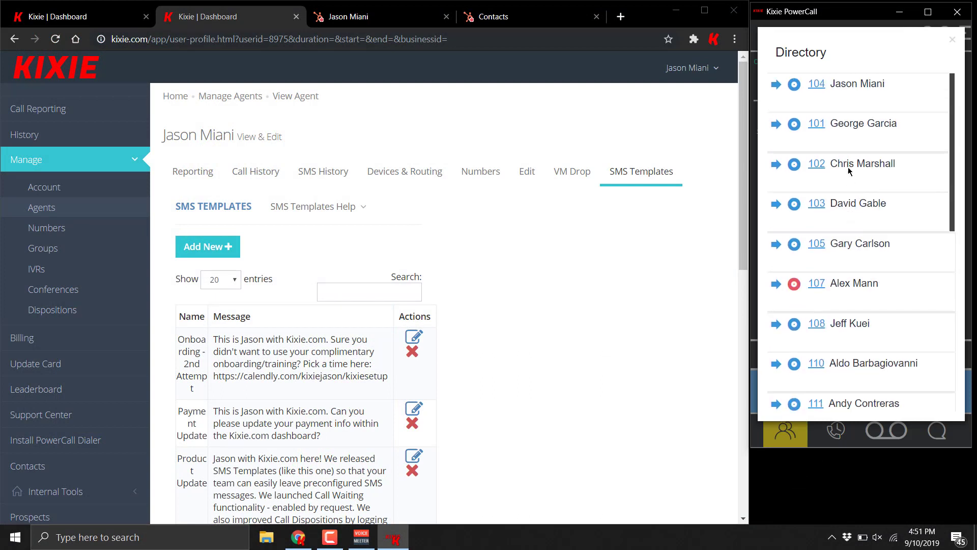
click(775, 89)
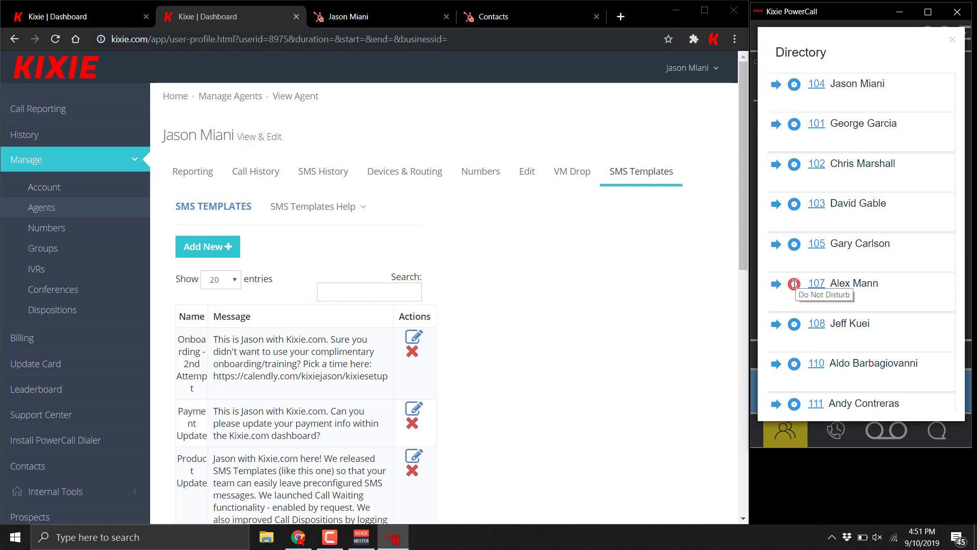
click(793, 244)
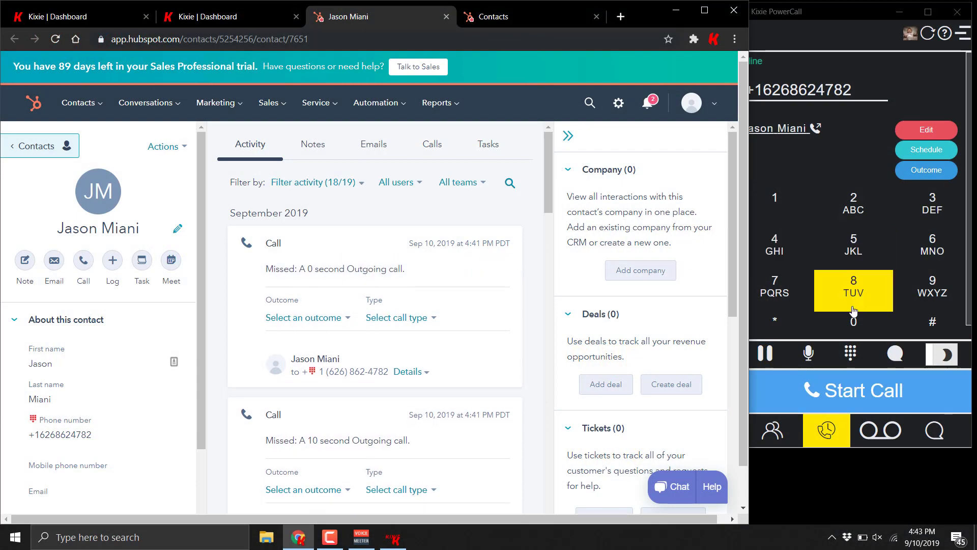
Step: Send the contact the text message 'heyy'
click(896, 353)
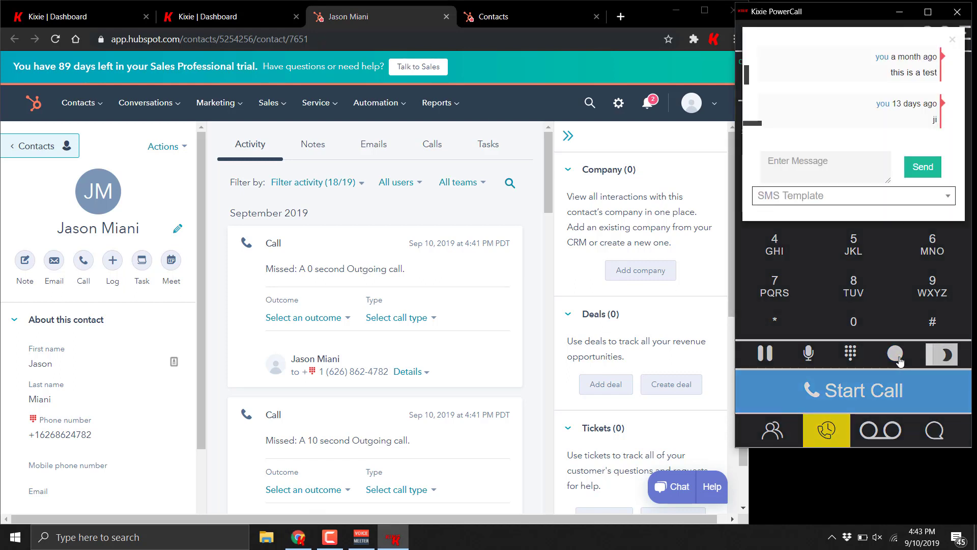
click(814, 162)
text(heyy)
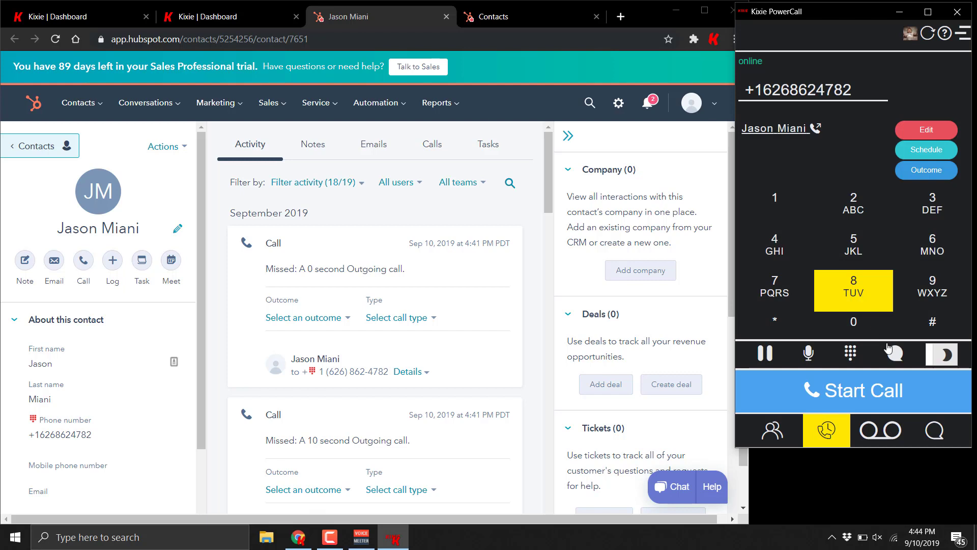
Step: Review the contact's conversation in the SMS inbox, then show the dashboard's Call History
click(938, 437)
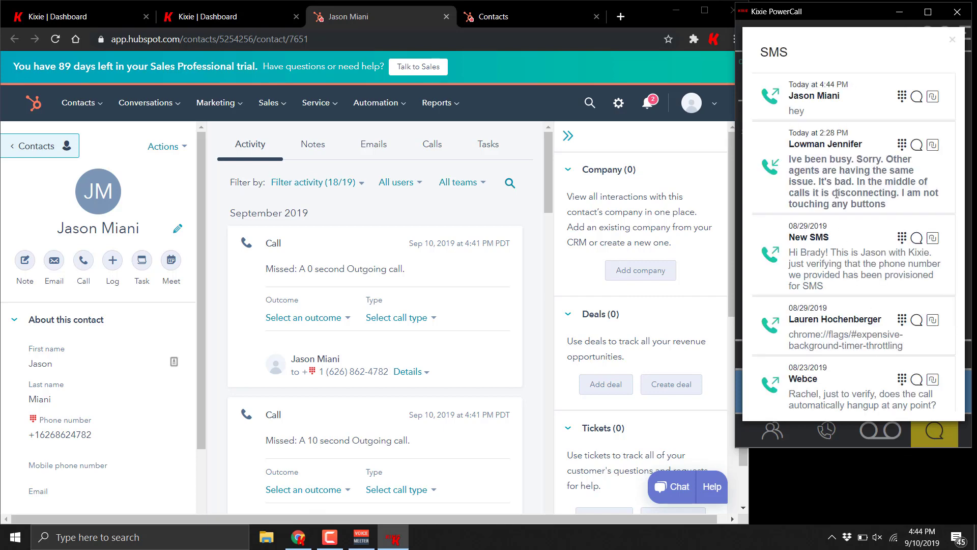
scroll(837, 194, down, 1)
scroll(836, 194, up, 1)
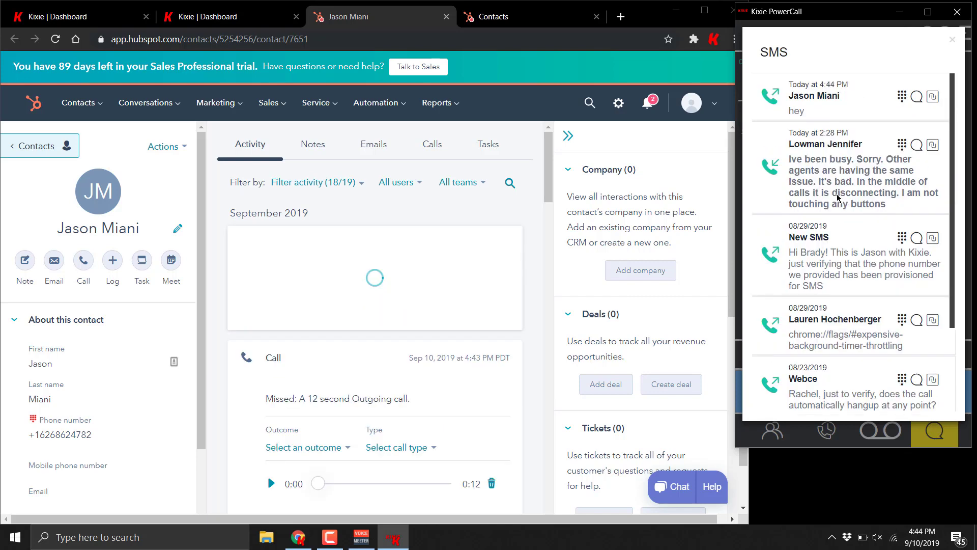
click(917, 97)
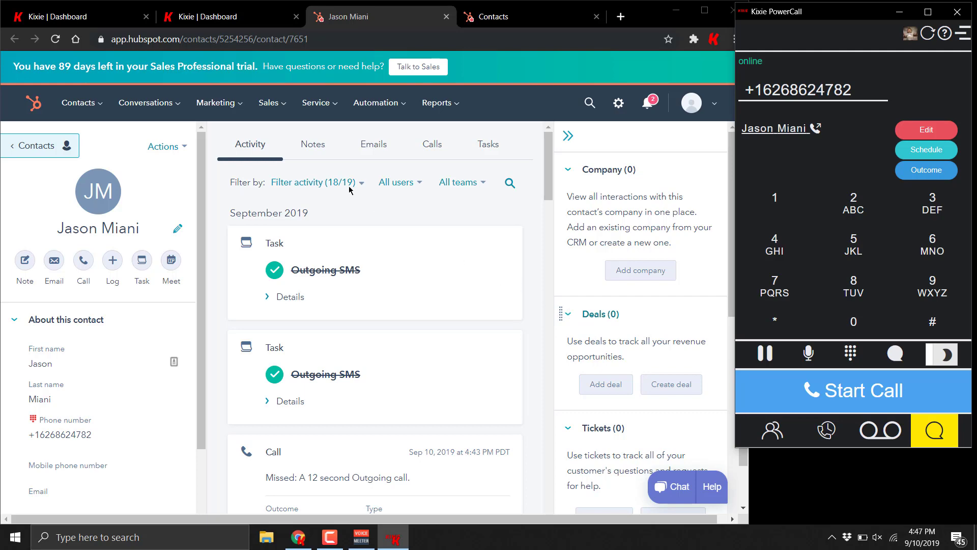
click(240, 20)
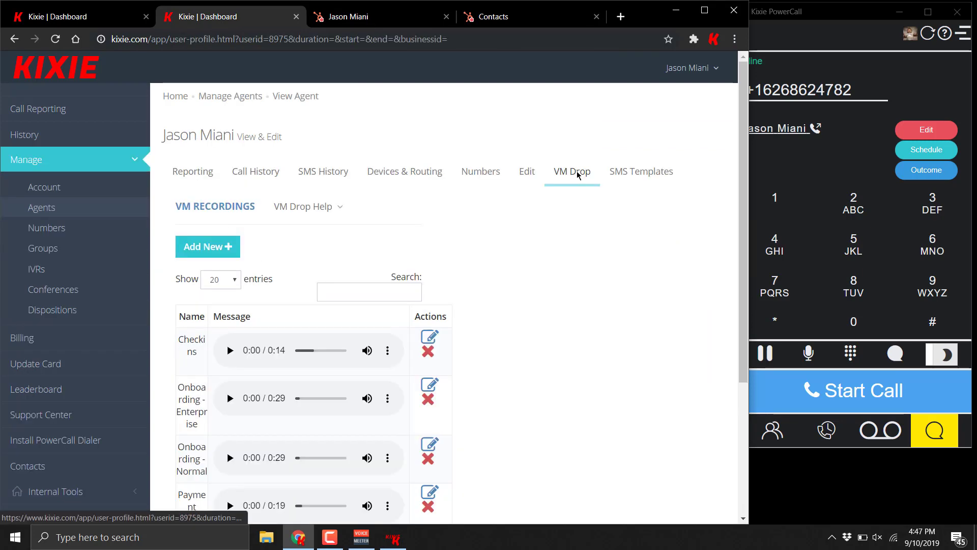
Step: Review the agent's VM Drop voicemail recordings in the Kixie Dashboard
click(573, 171)
scroll(538, 230, down, 3)
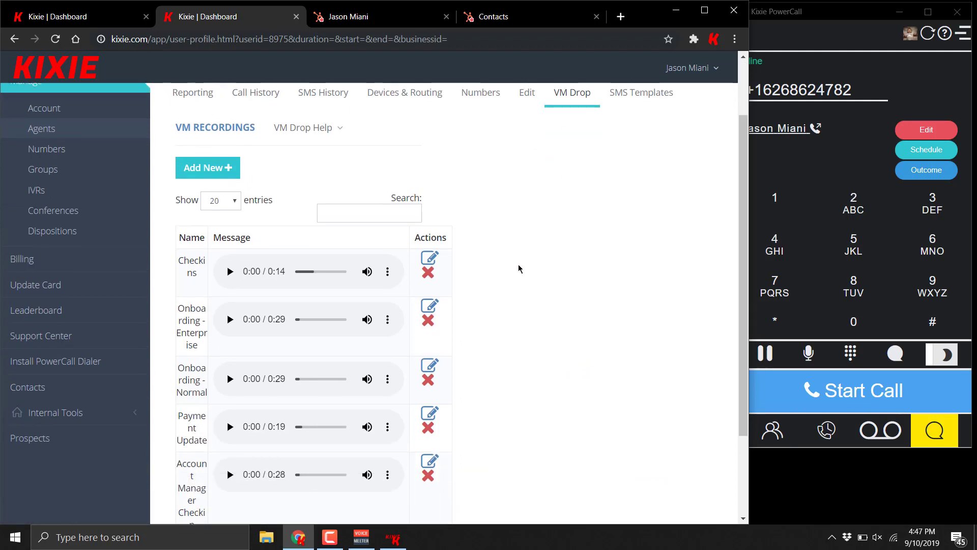
click(216, 121)
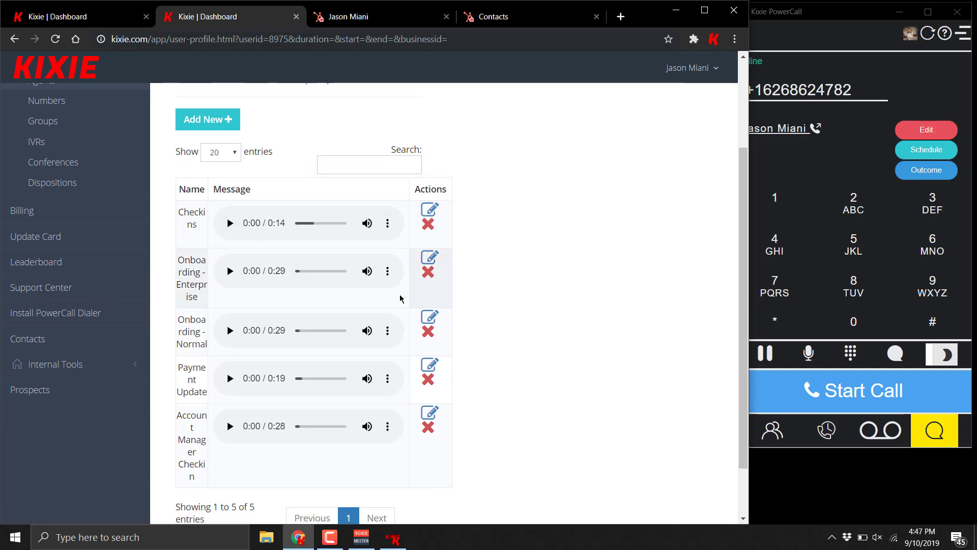
Step: Call the contact from PowerCall and drop the Checkins voicemail recording
drag(736, 82, 751, 81)
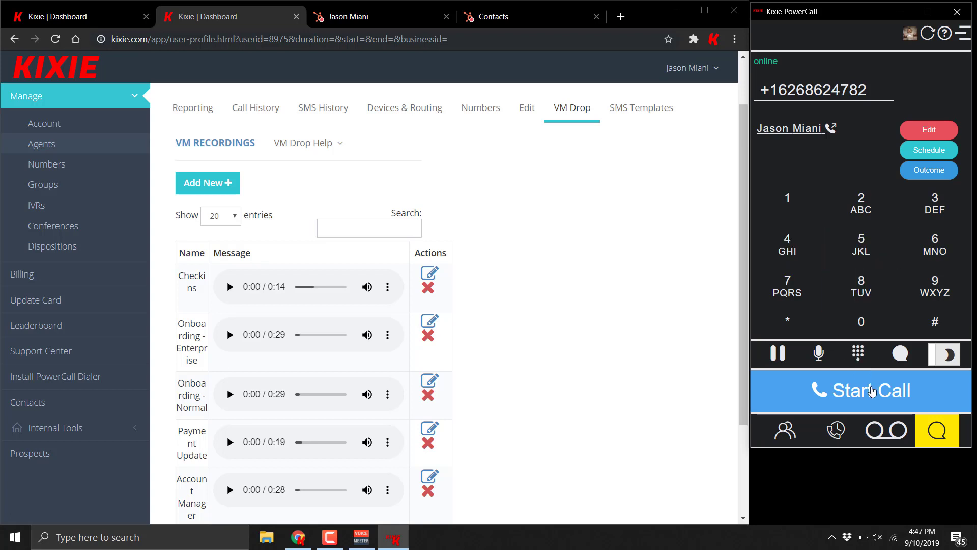
click(872, 391)
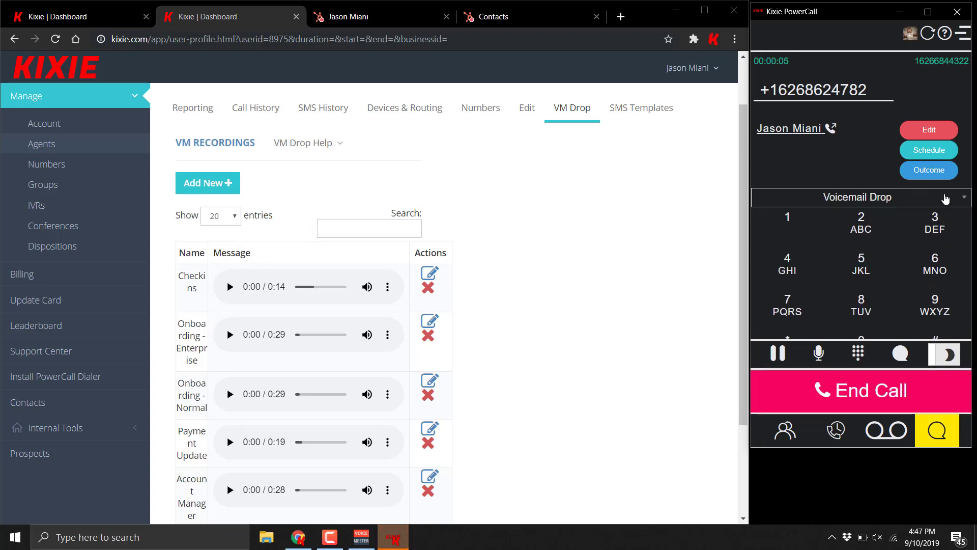
click(946, 198)
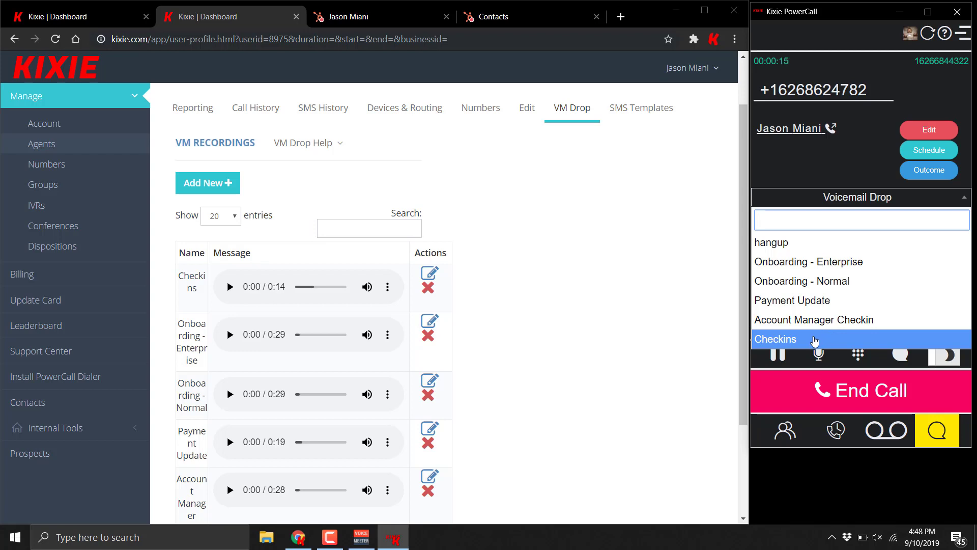
click(815, 340)
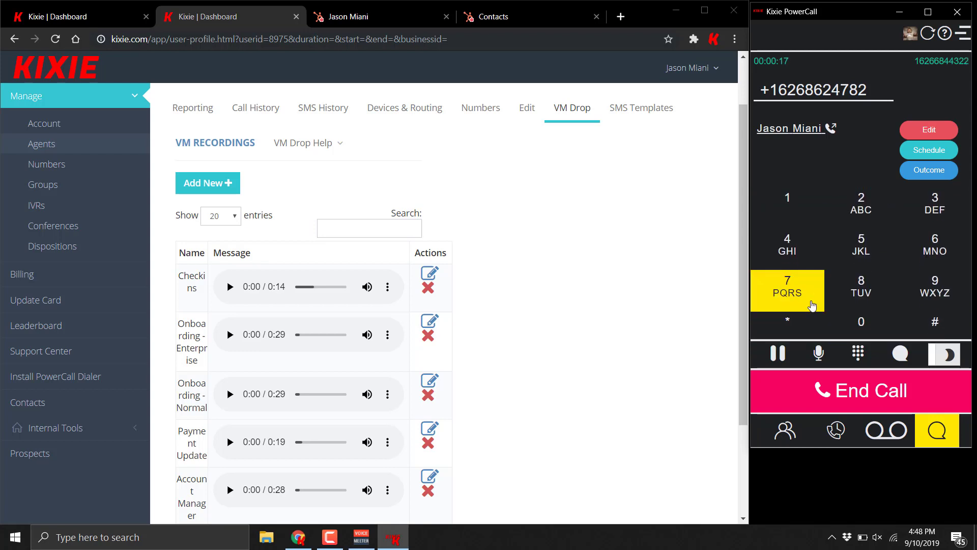